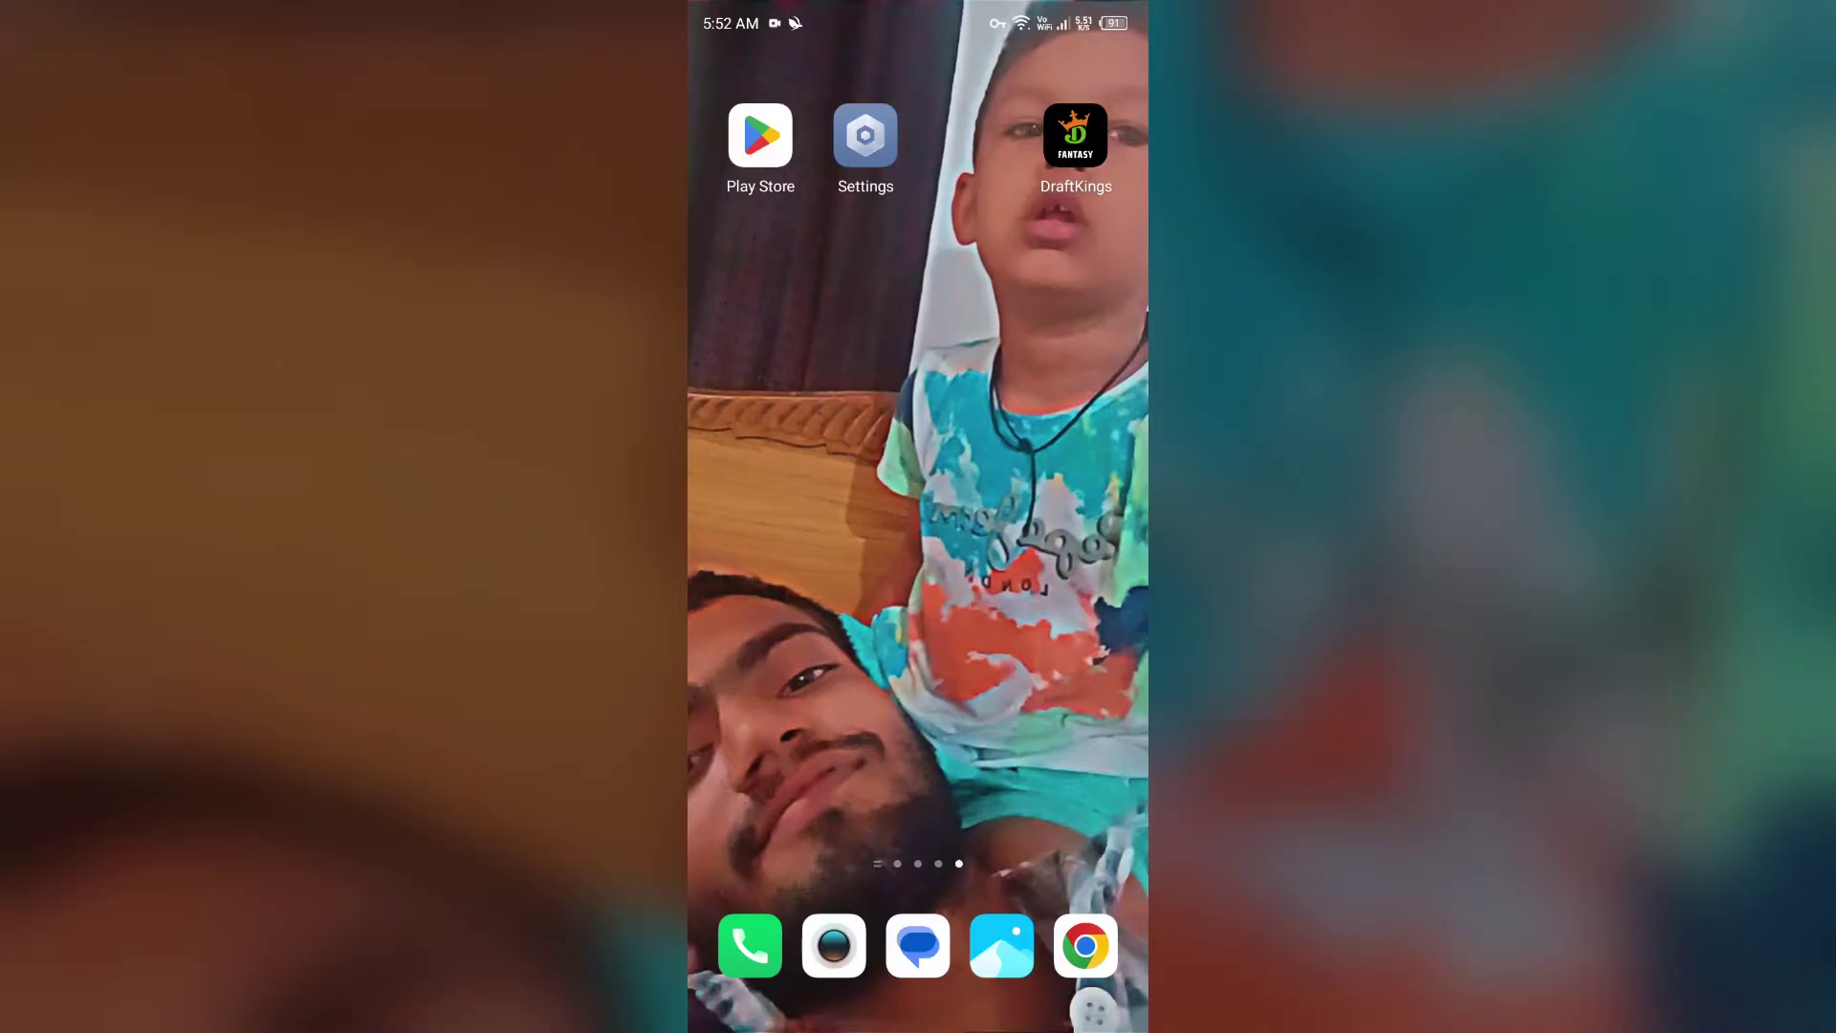
# Force-stop Chrome from its App Management info page, confirm, and return home
pyautogui.click(864, 136)
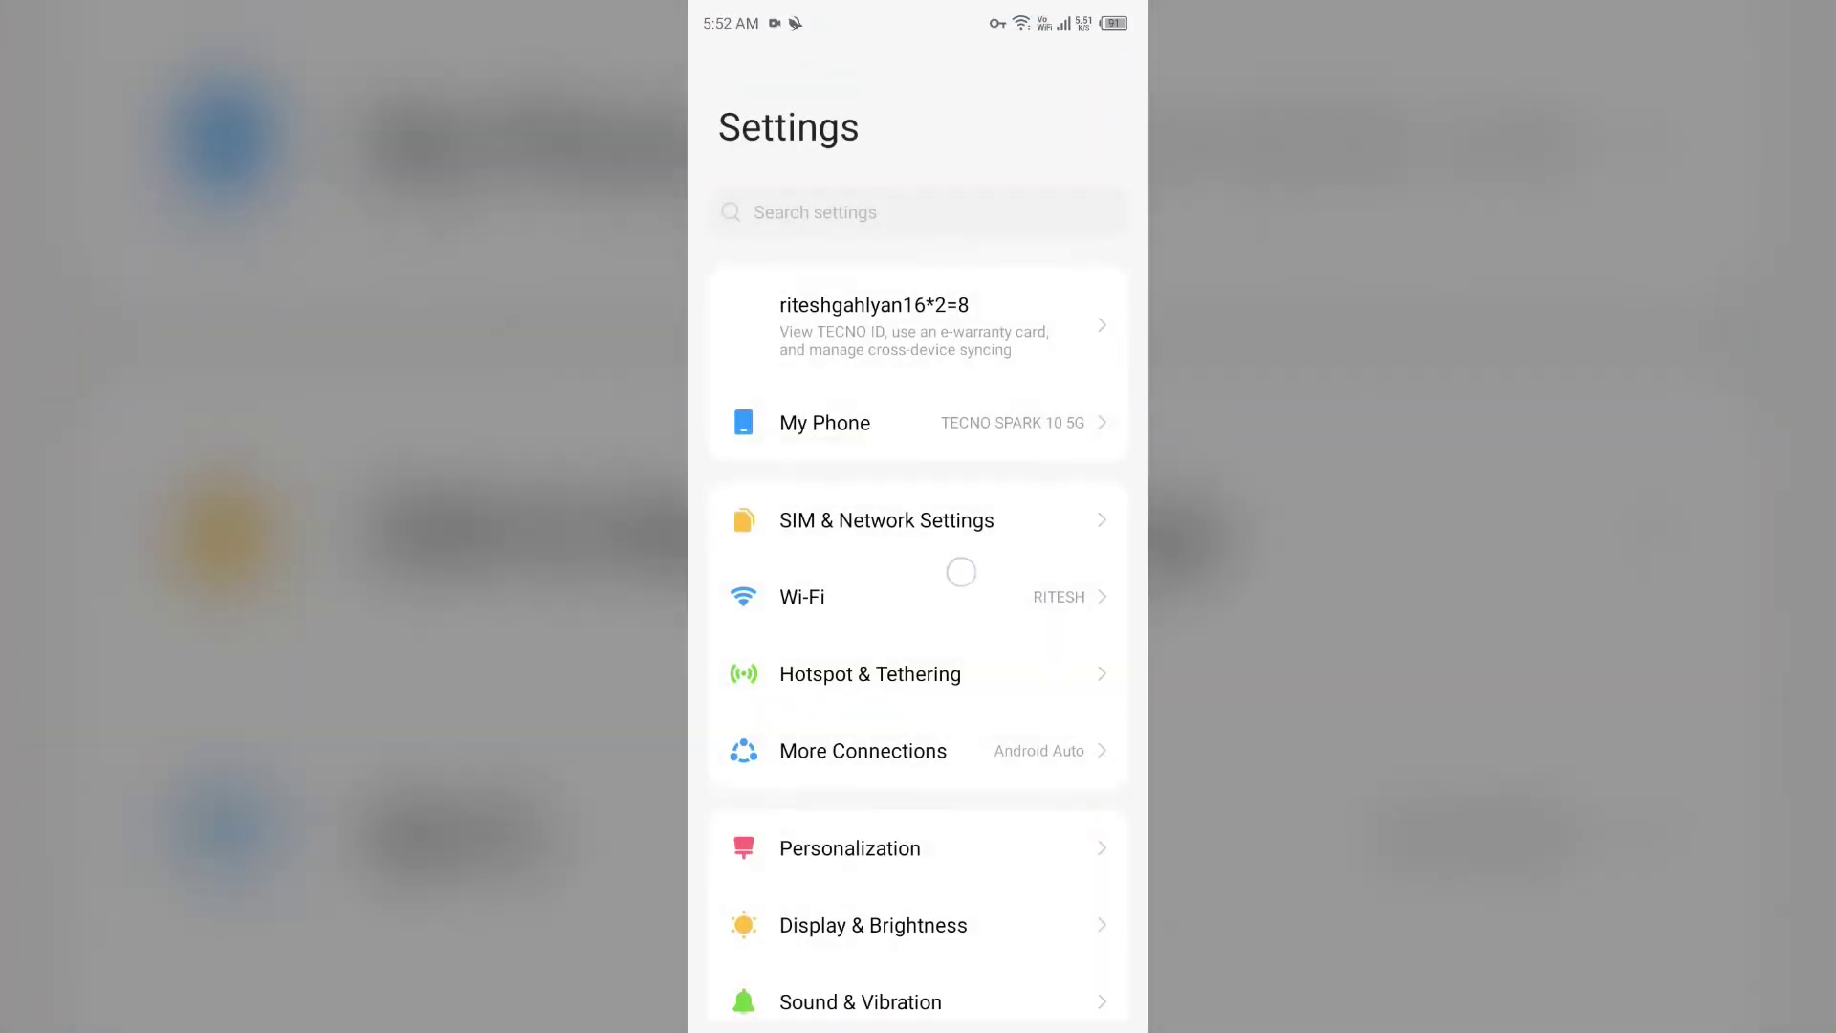
pyautogui.scroll(-5, 918, 574)
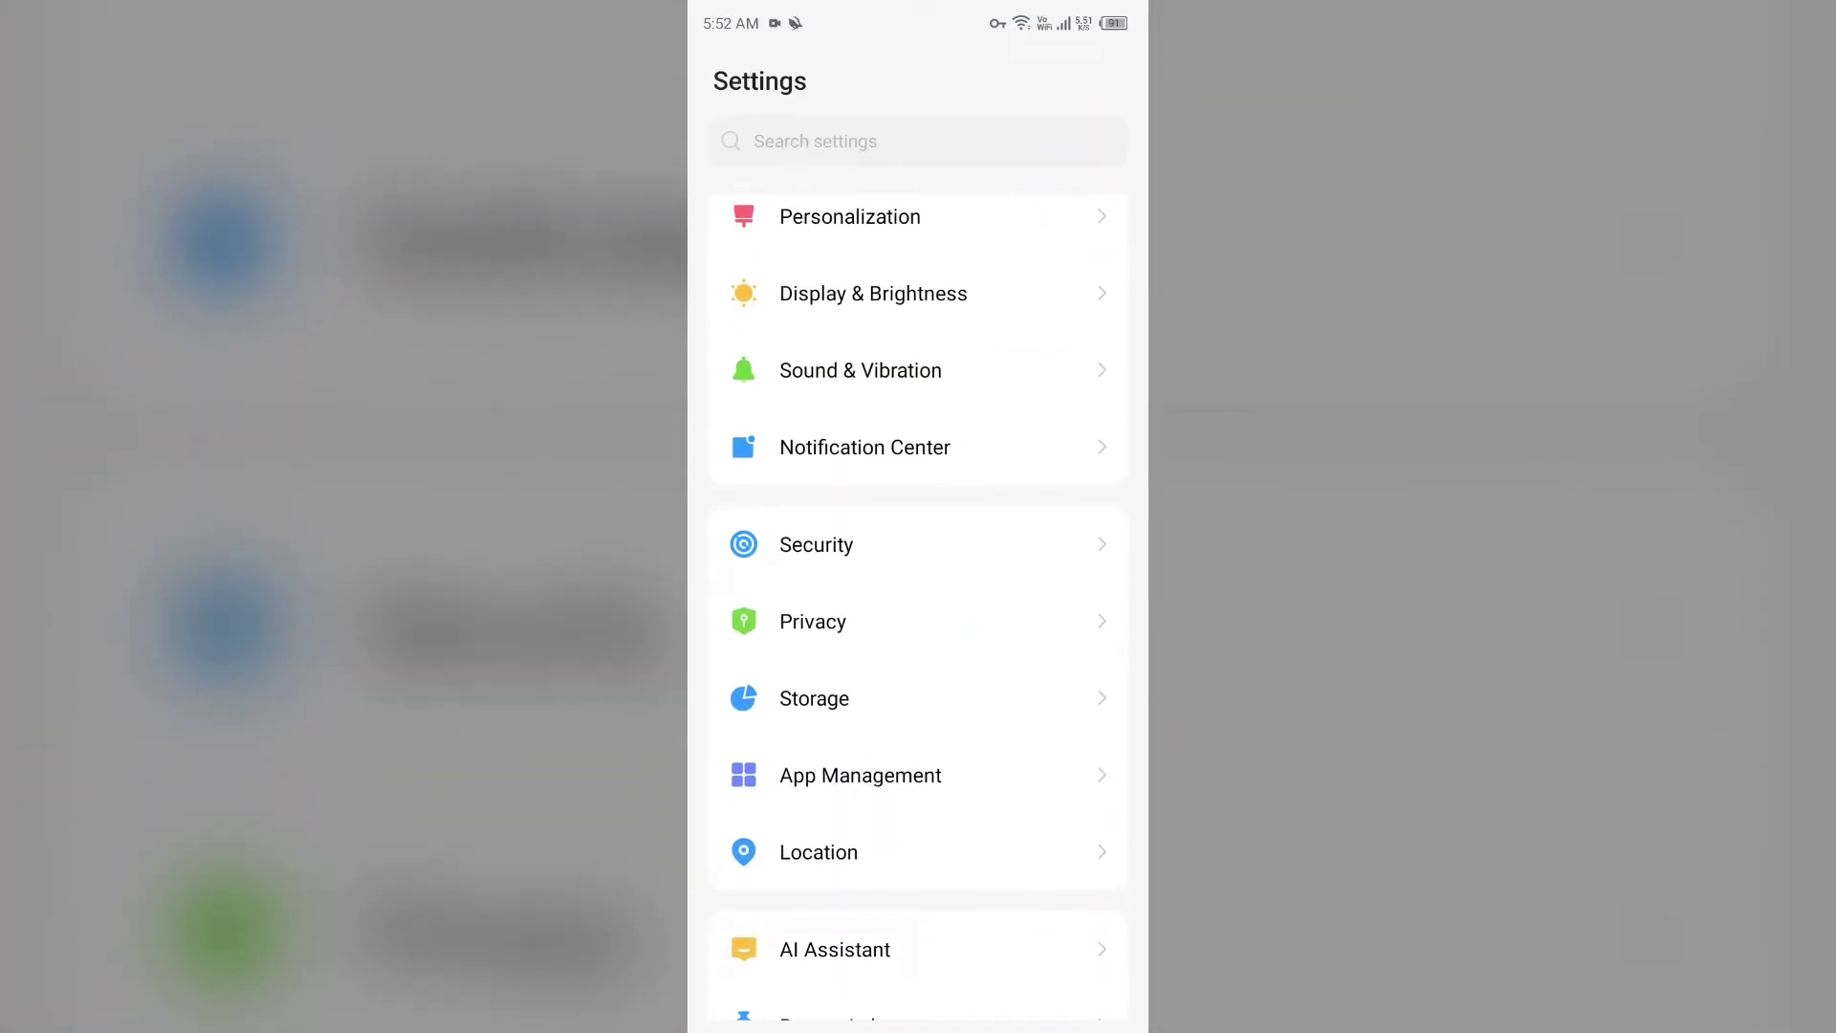
pyautogui.click(861, 805)
pyautogui.click(883, 231)
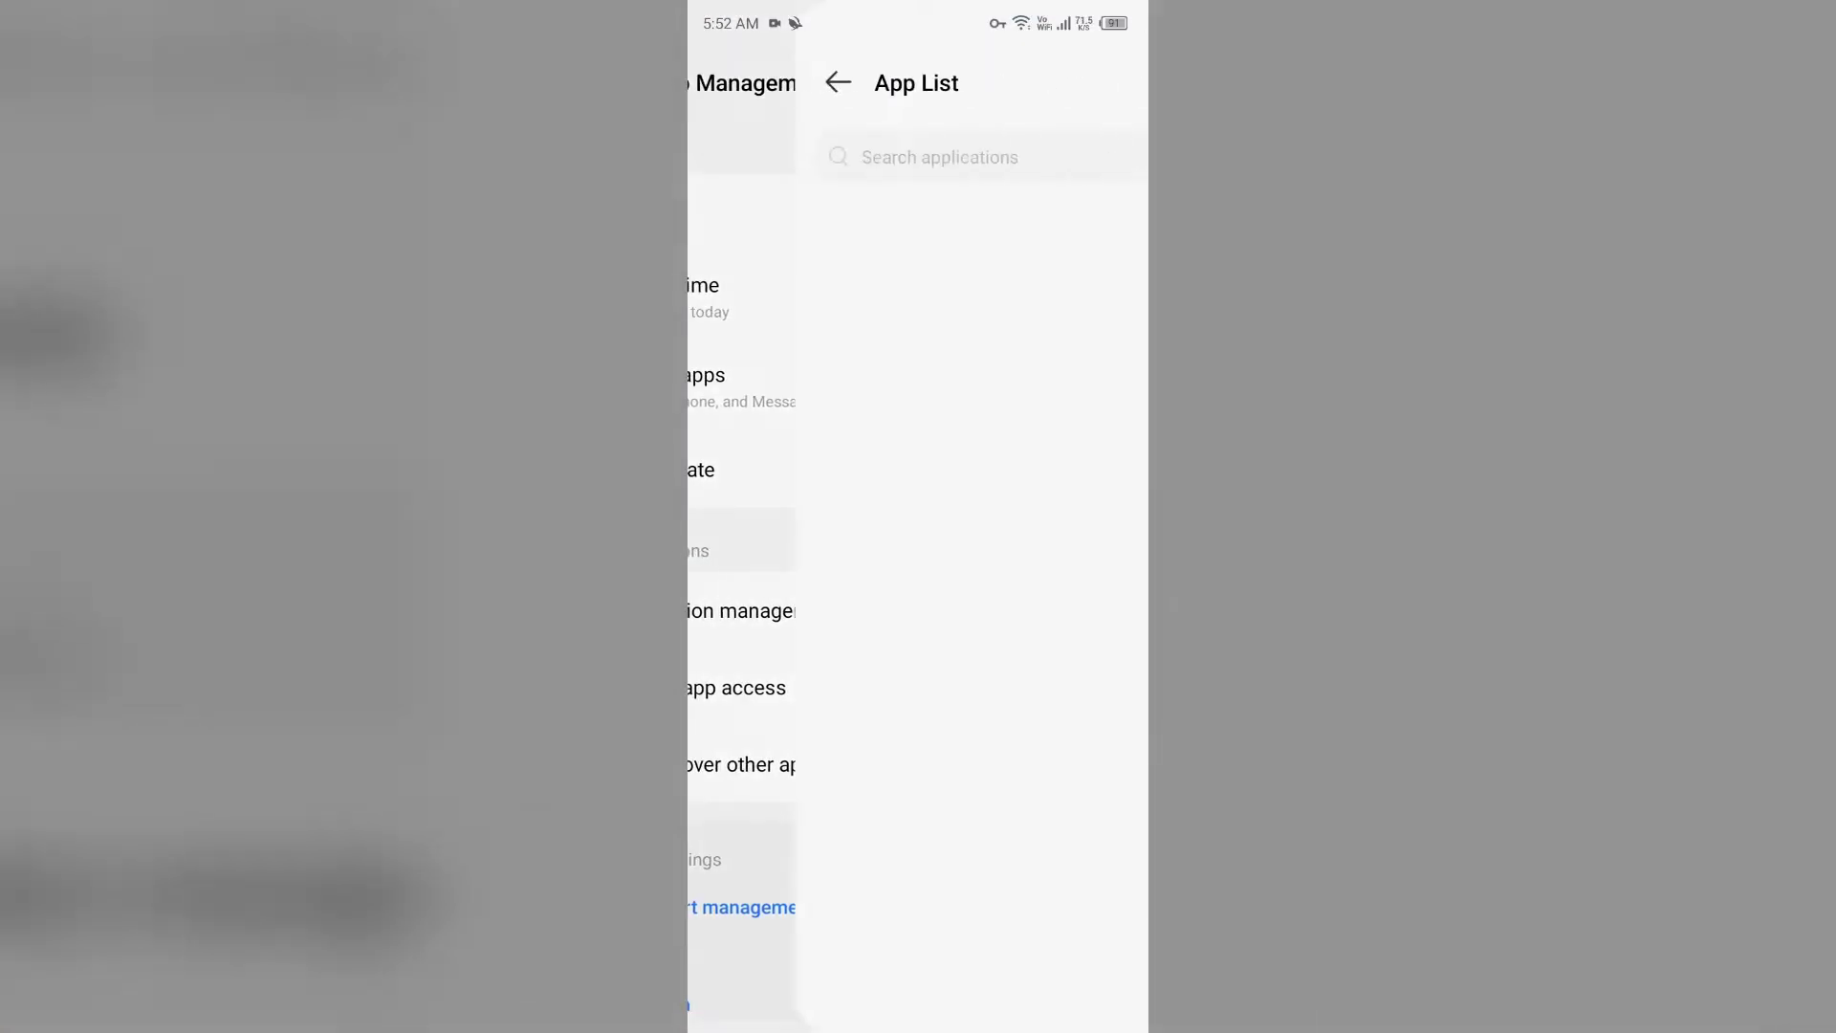
pyautogui.scroll(-5, 918, 574)
pyautogui.scroll(-5, 918, 574)
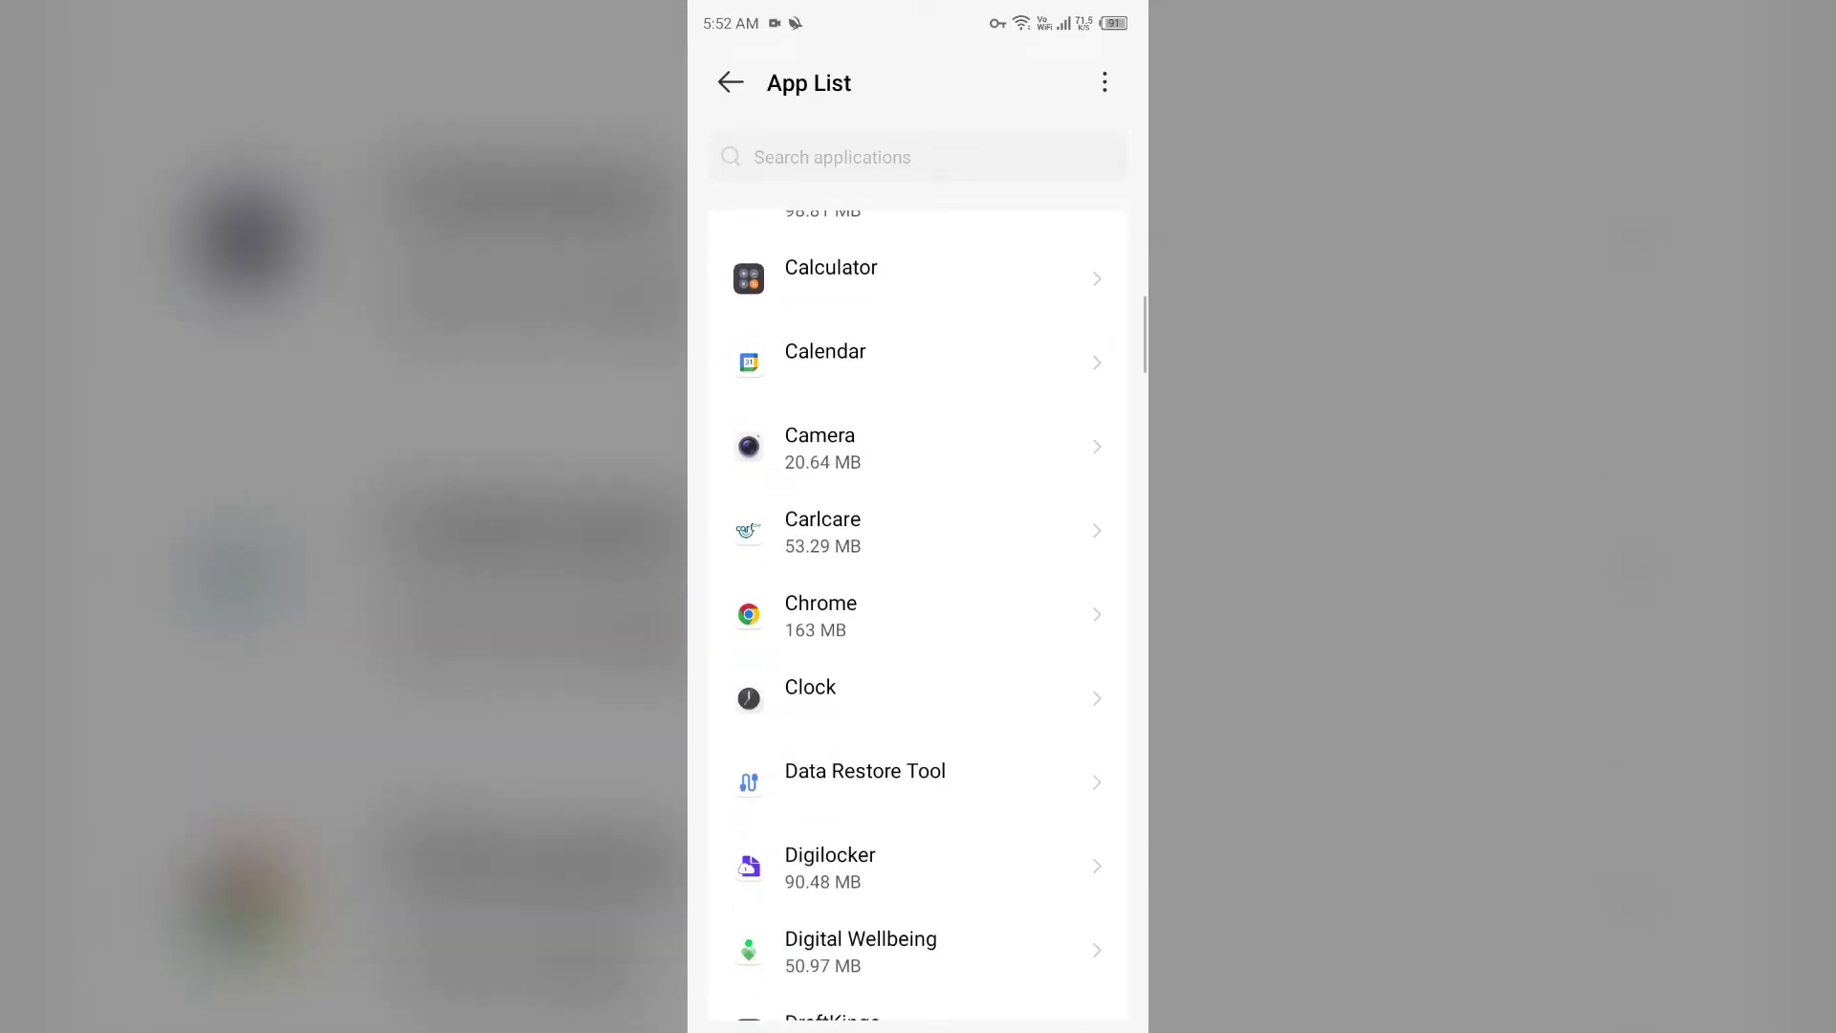
pyautogui.scroll(-2, 919, 574)
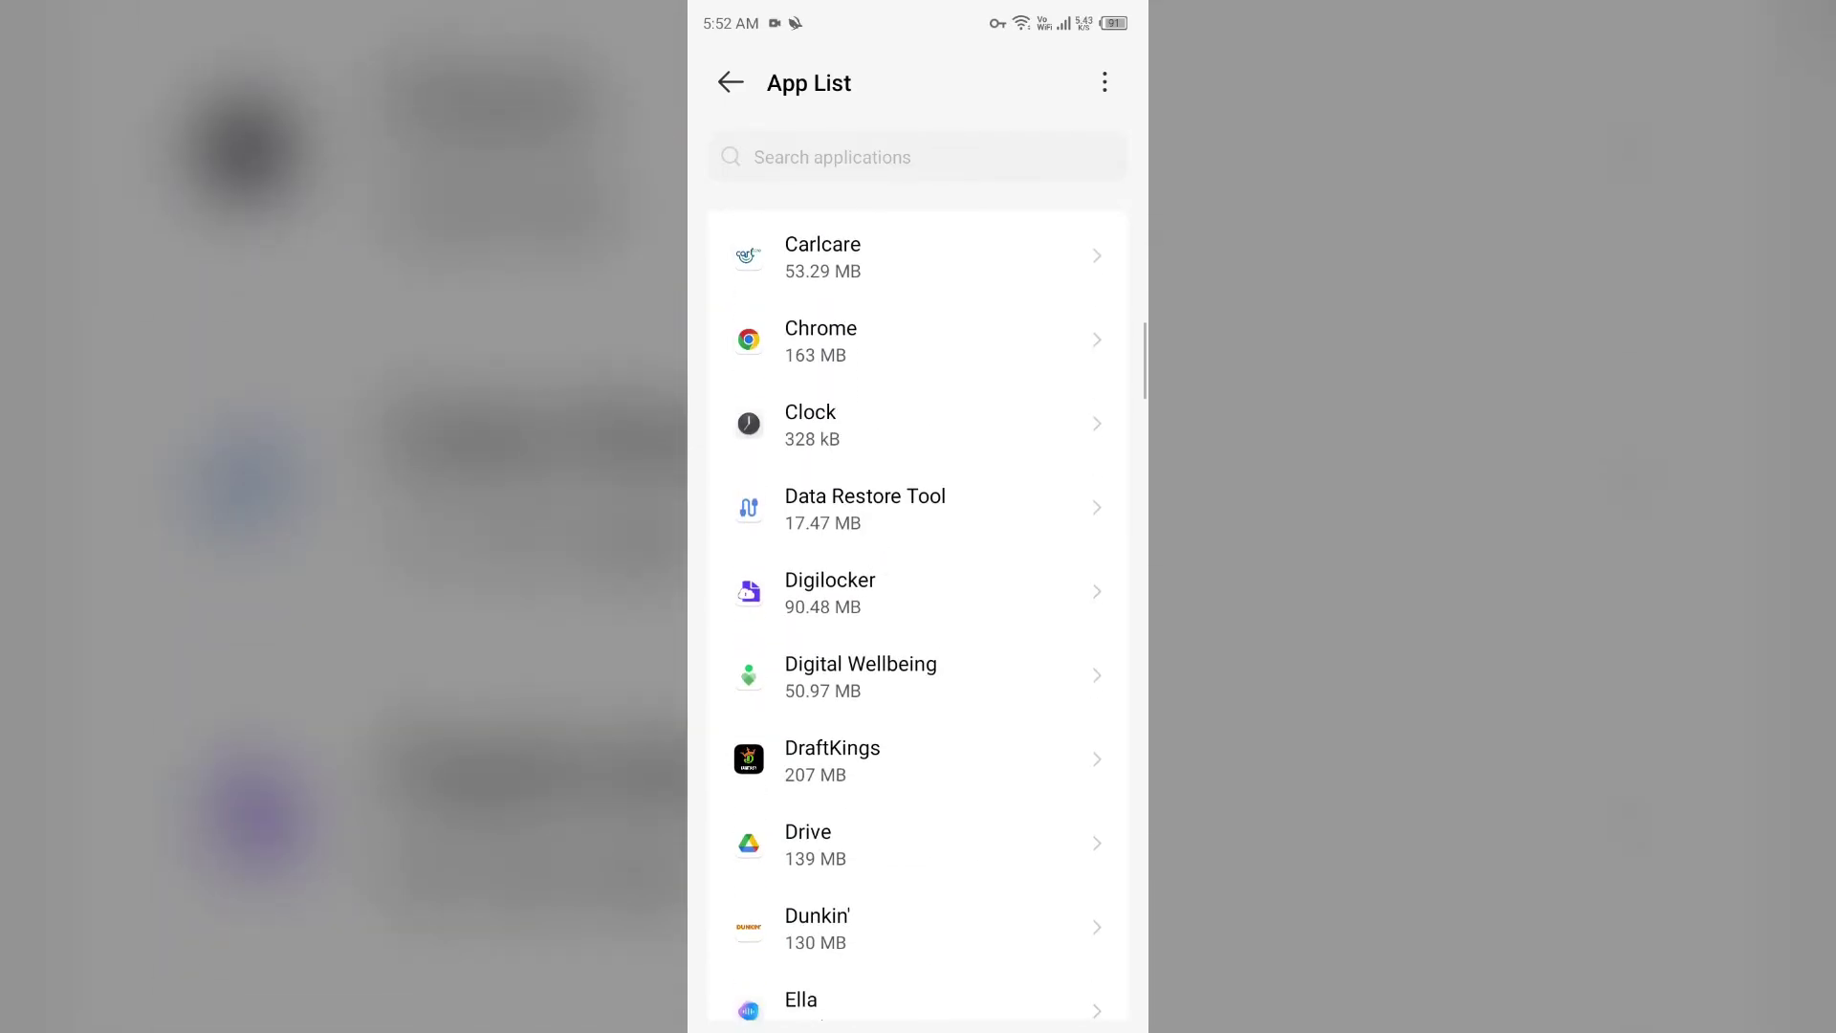
pyautogui.click(871, 337)
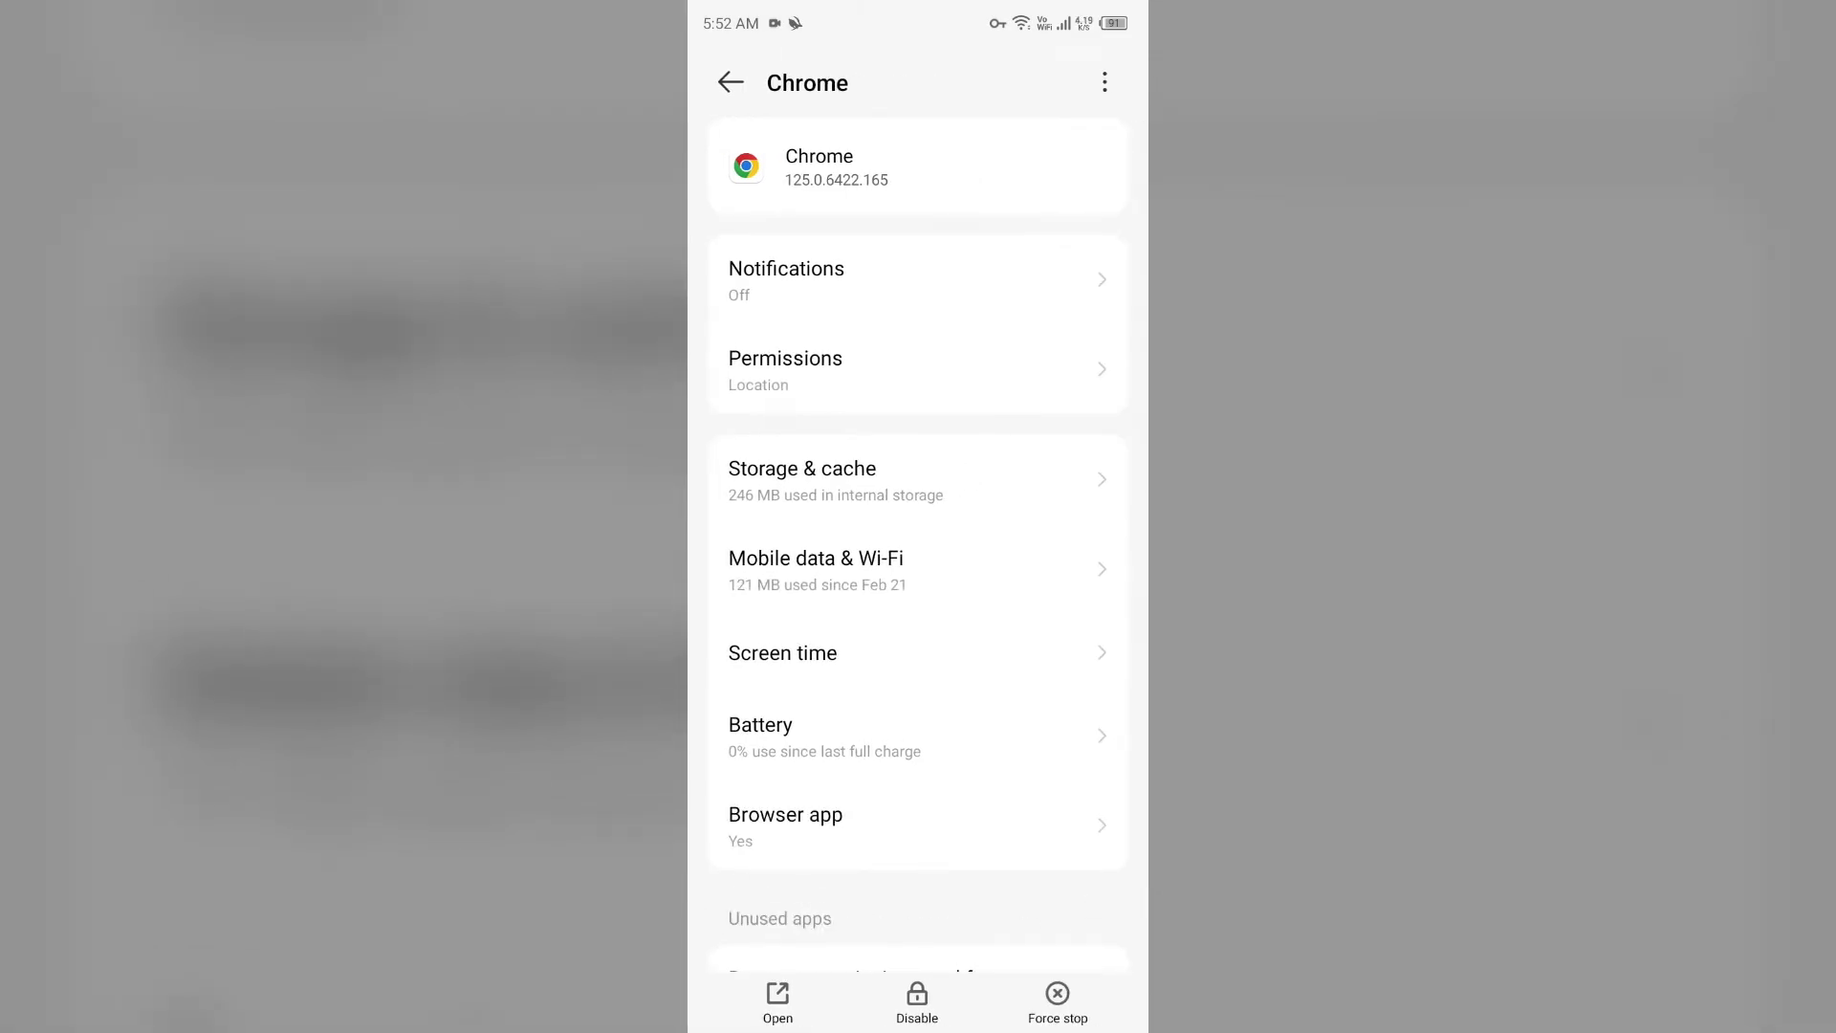
pyautogui.click(1058, 1001)
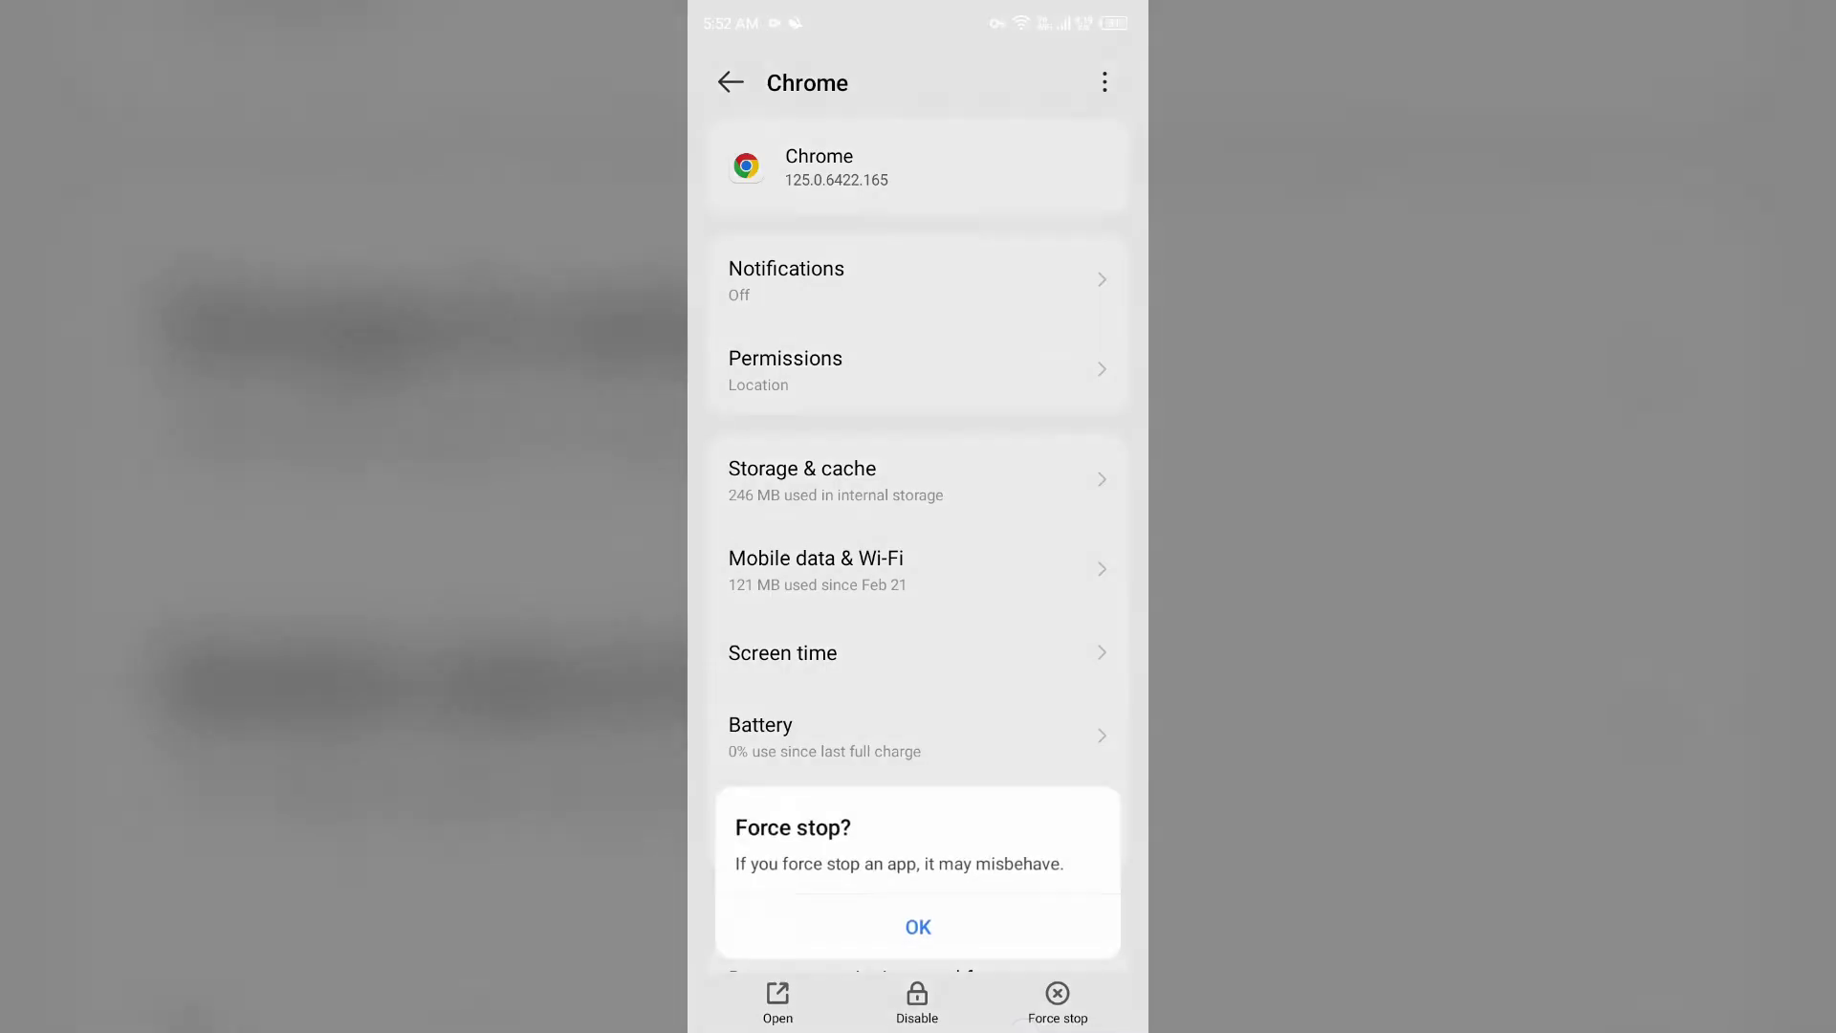
pyautogui.click(919, 929)
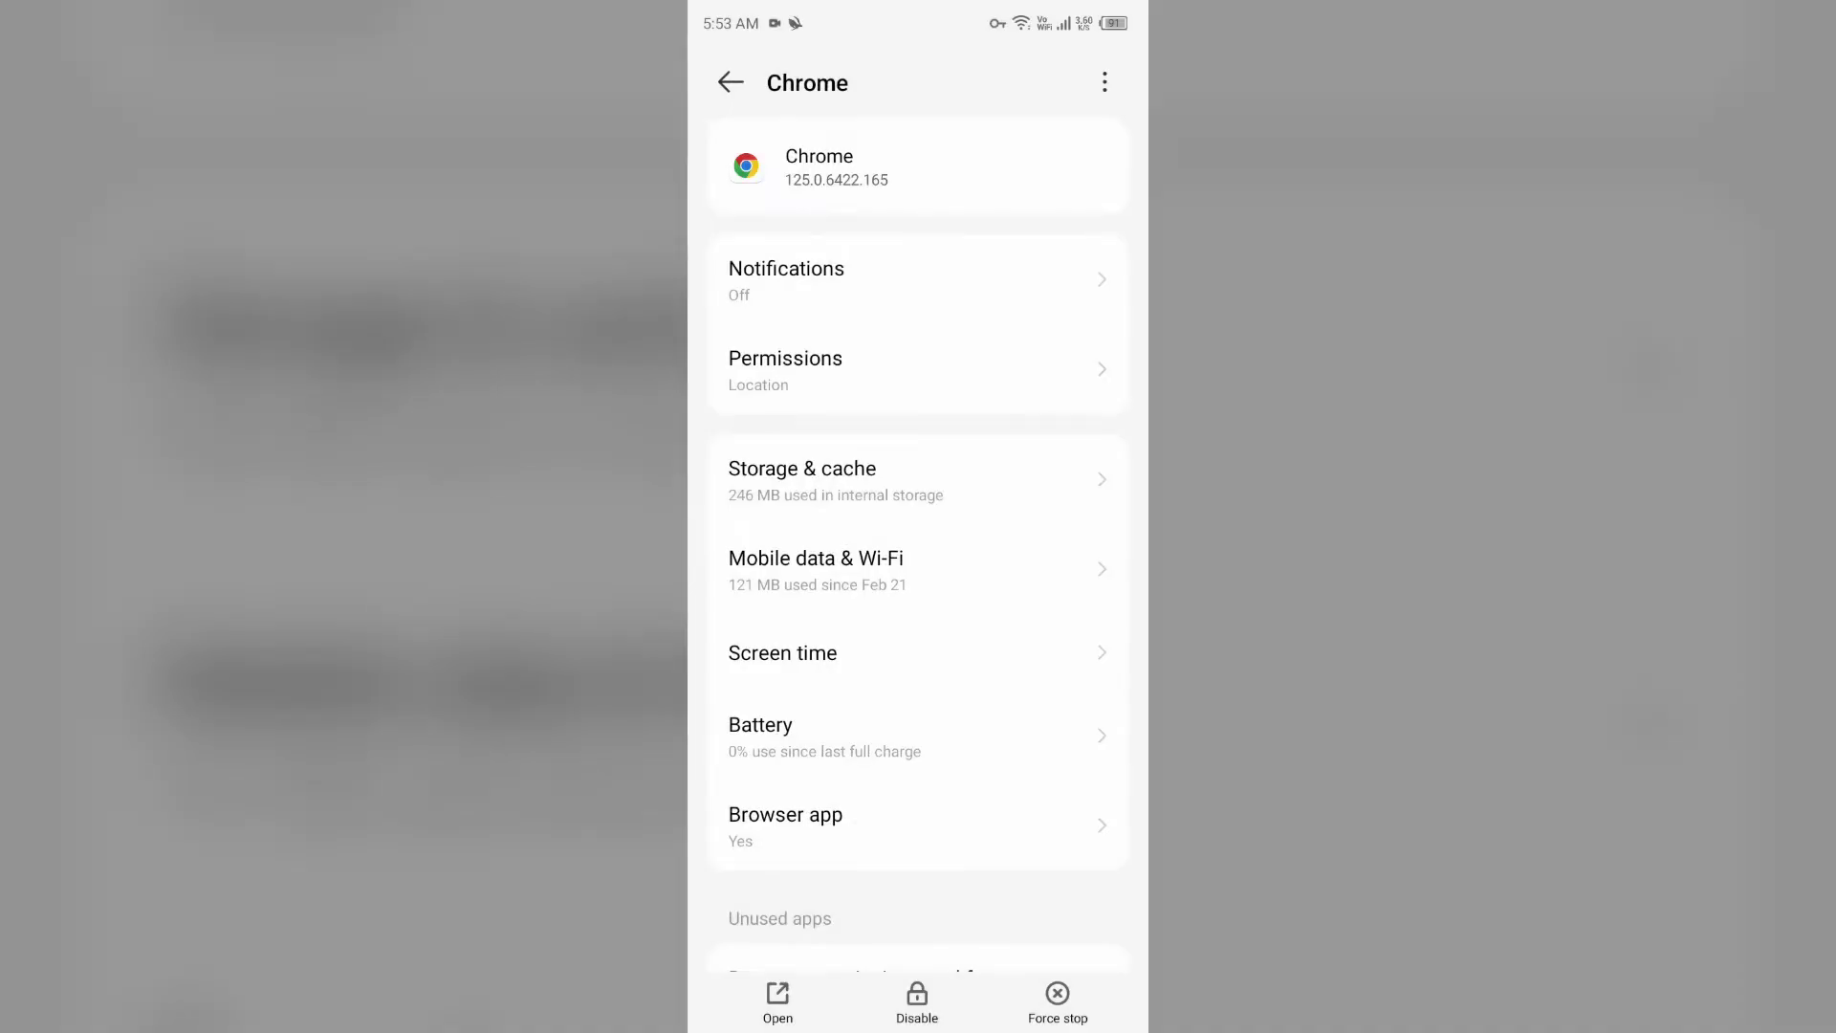
pyautogui.press('Home')
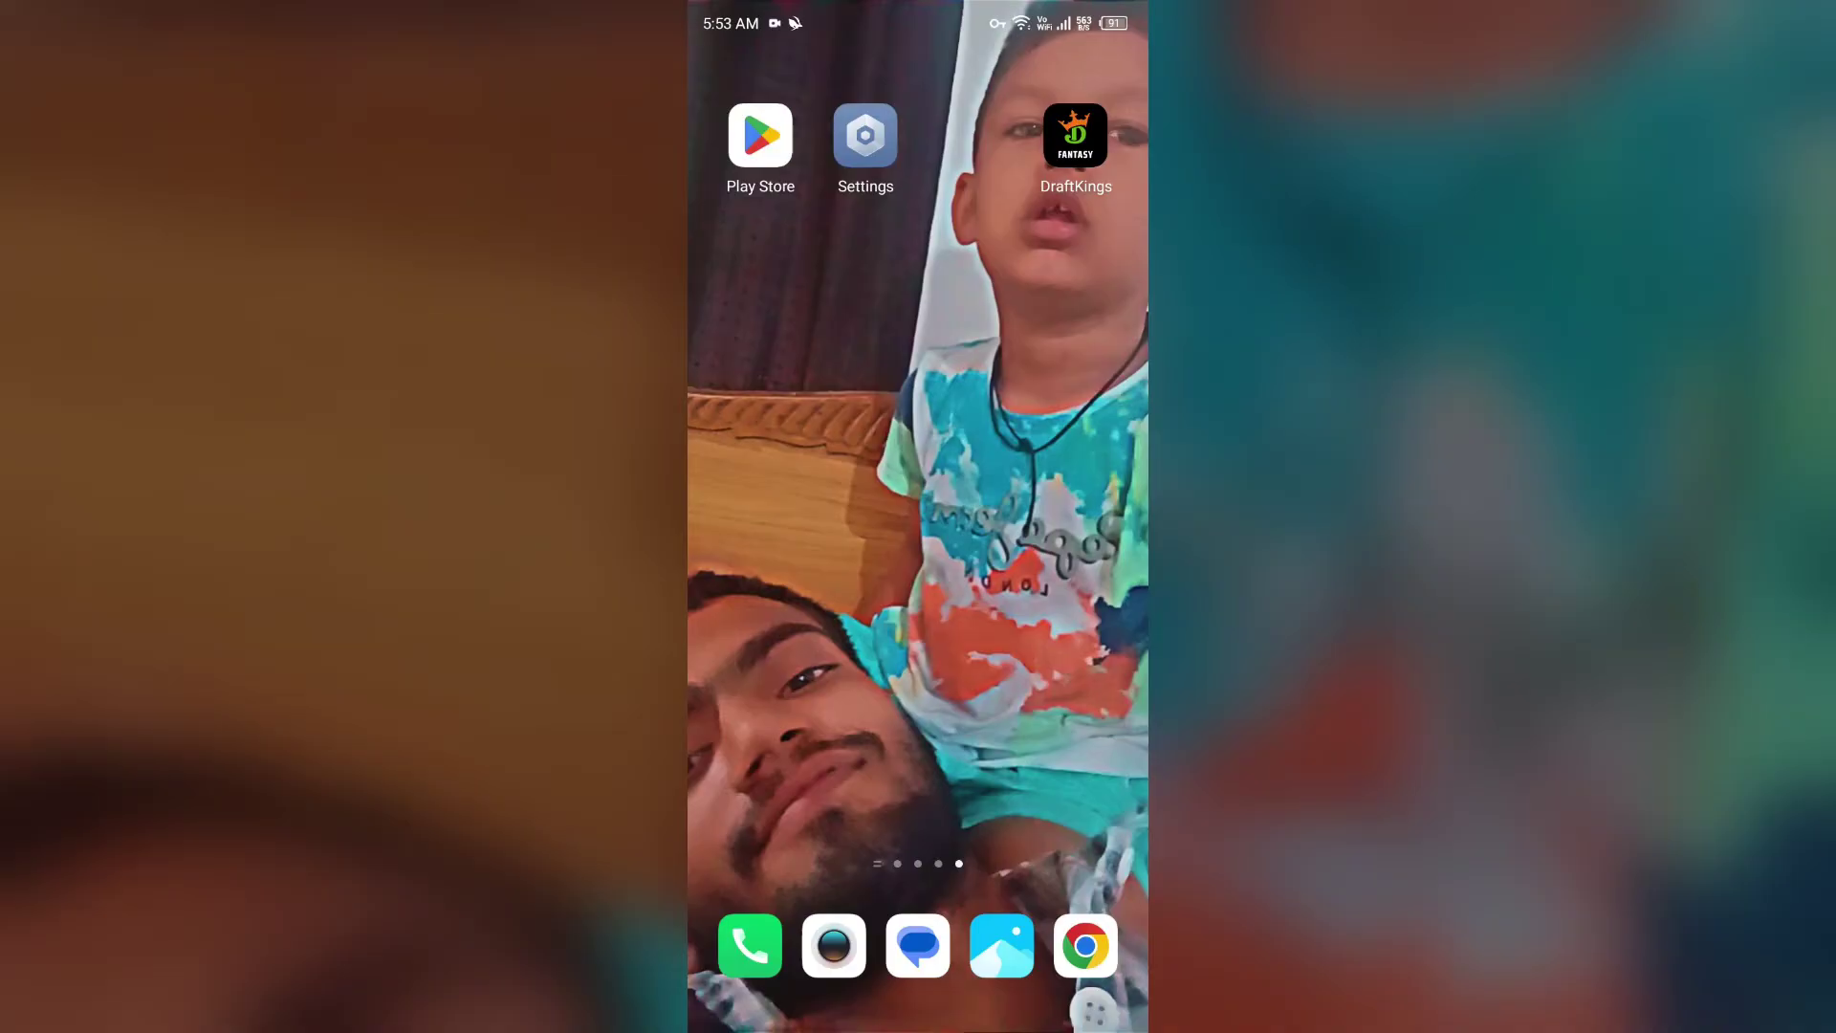
# Clear DraftKings' cache from its Storage & cache page in App Management
pyautogui.click(865, 136)
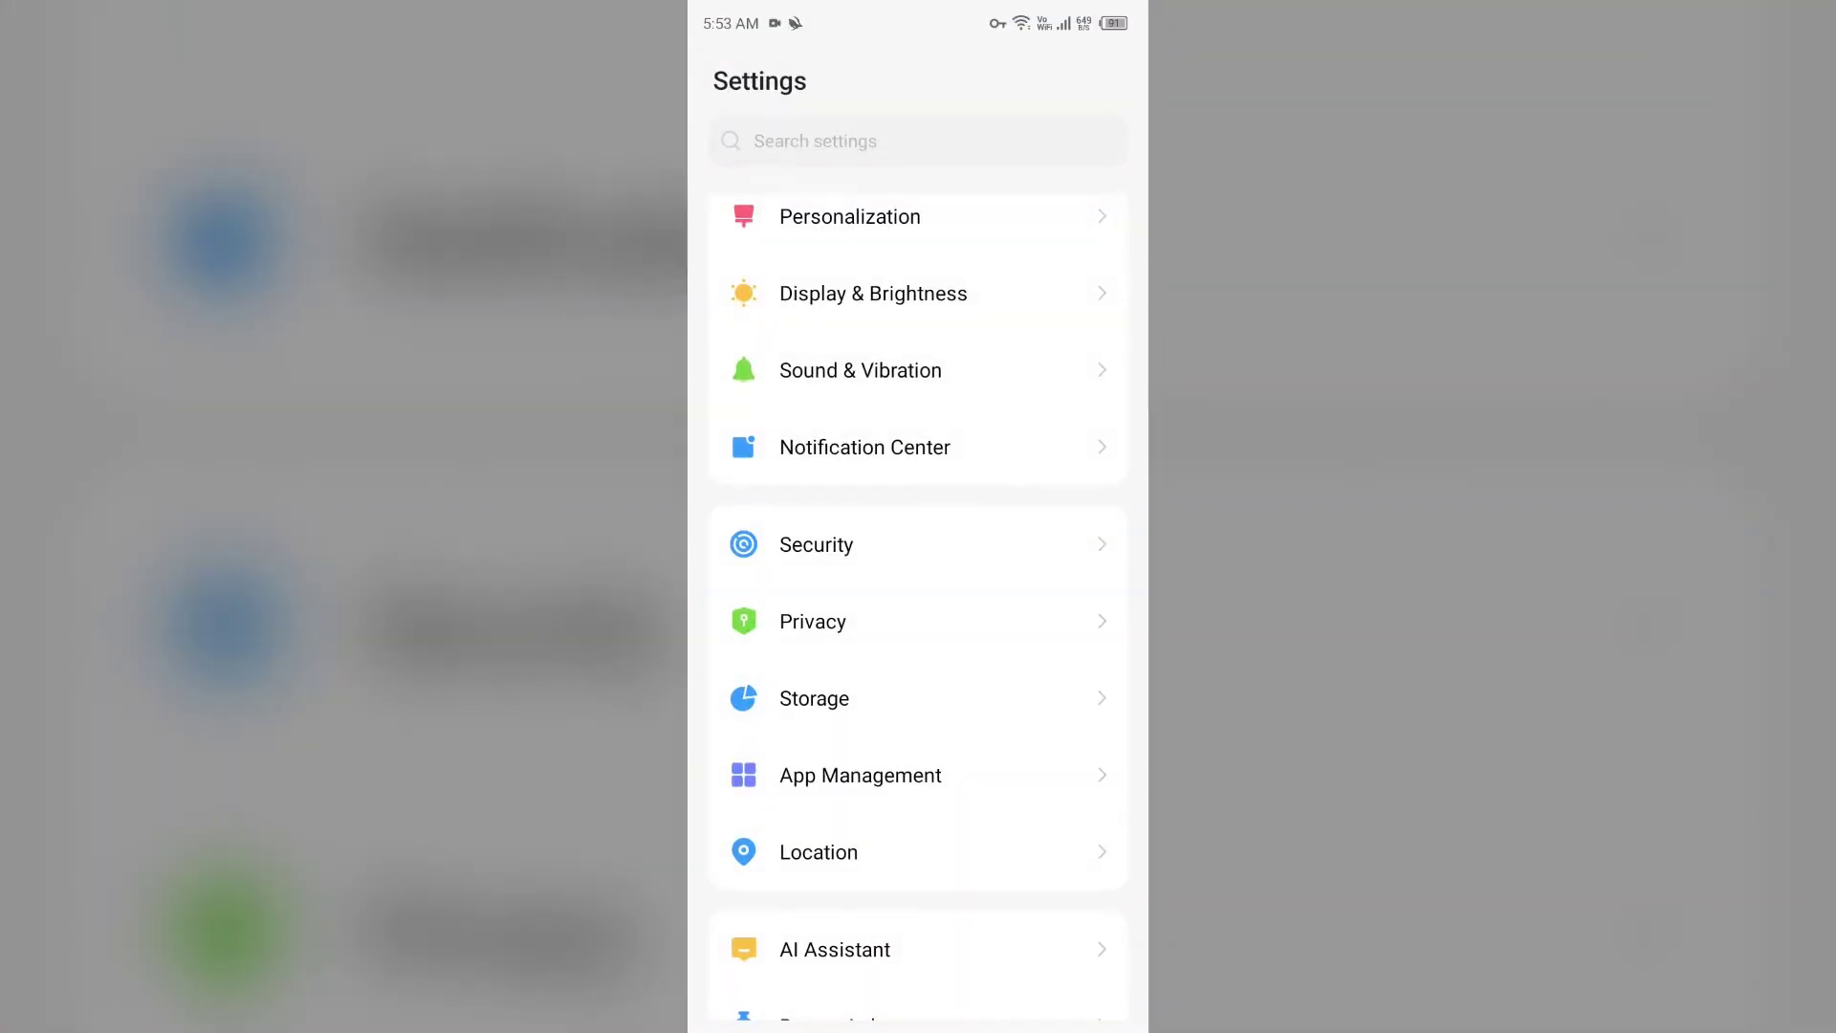
pyautogui.click(874, 774)
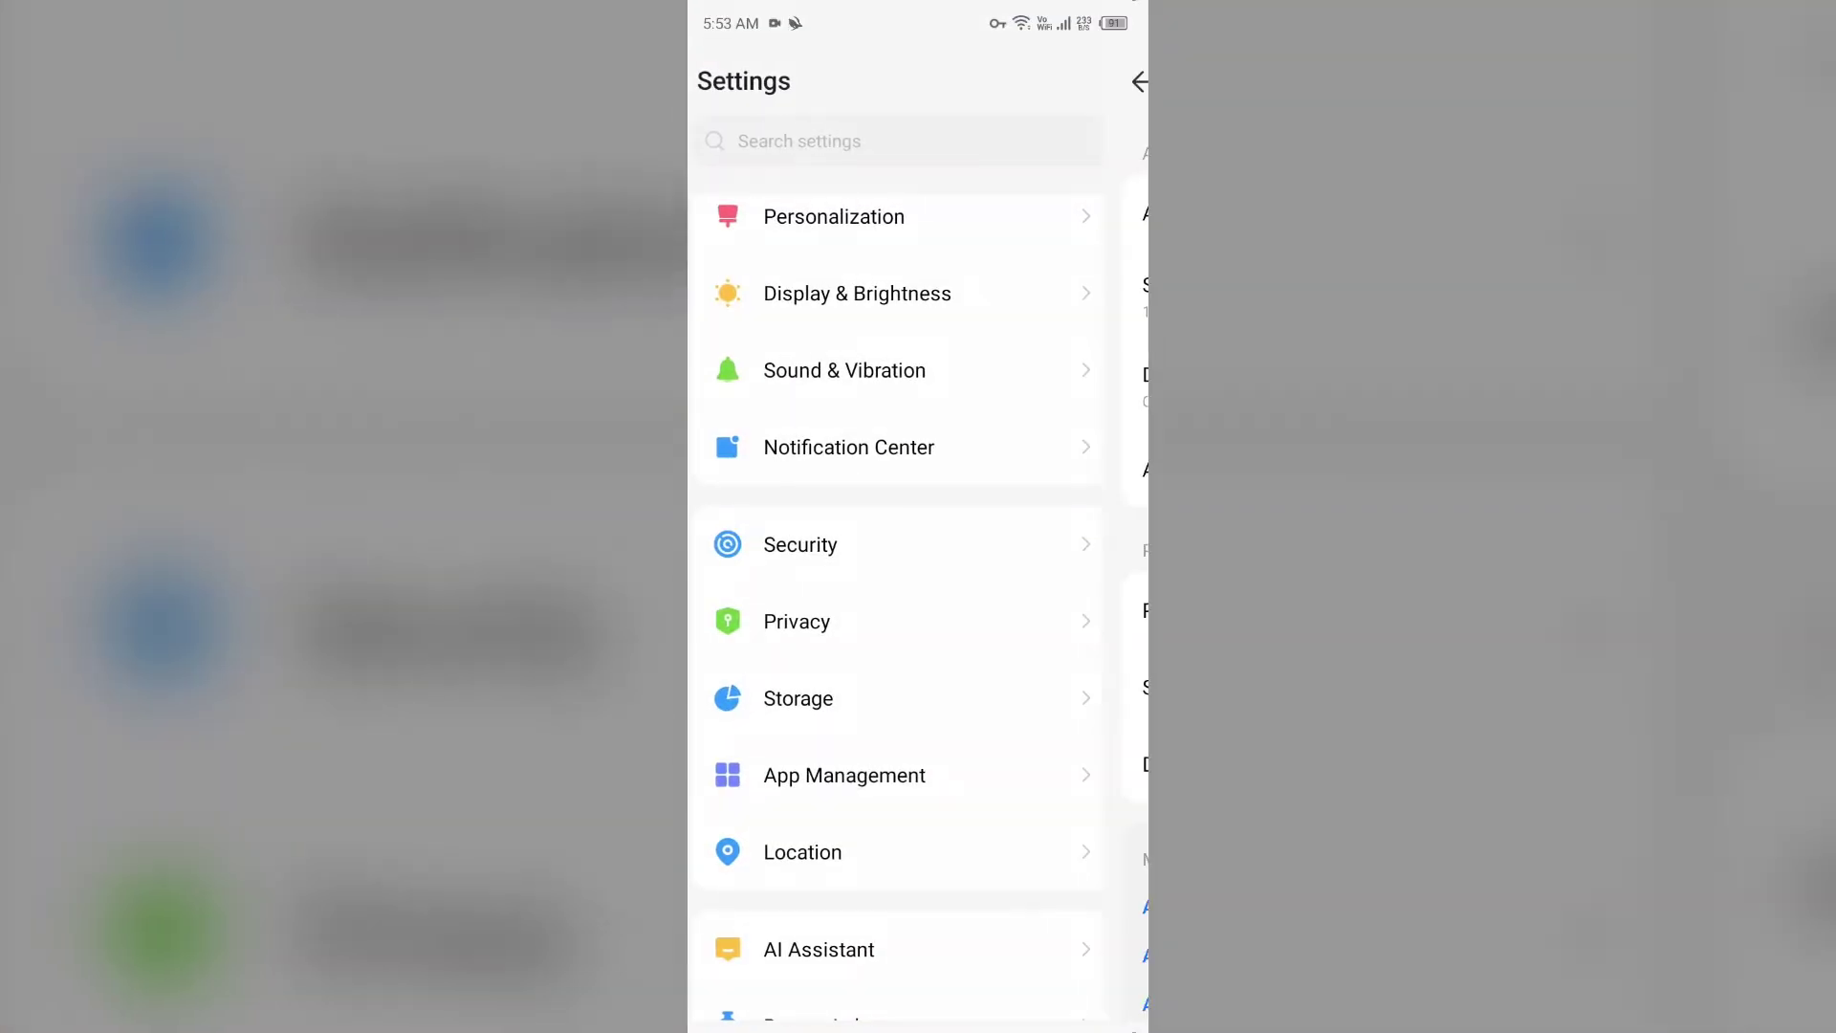
pyautogui.click(832, 231)
pyautogui.scroll(-10, 918, 646)
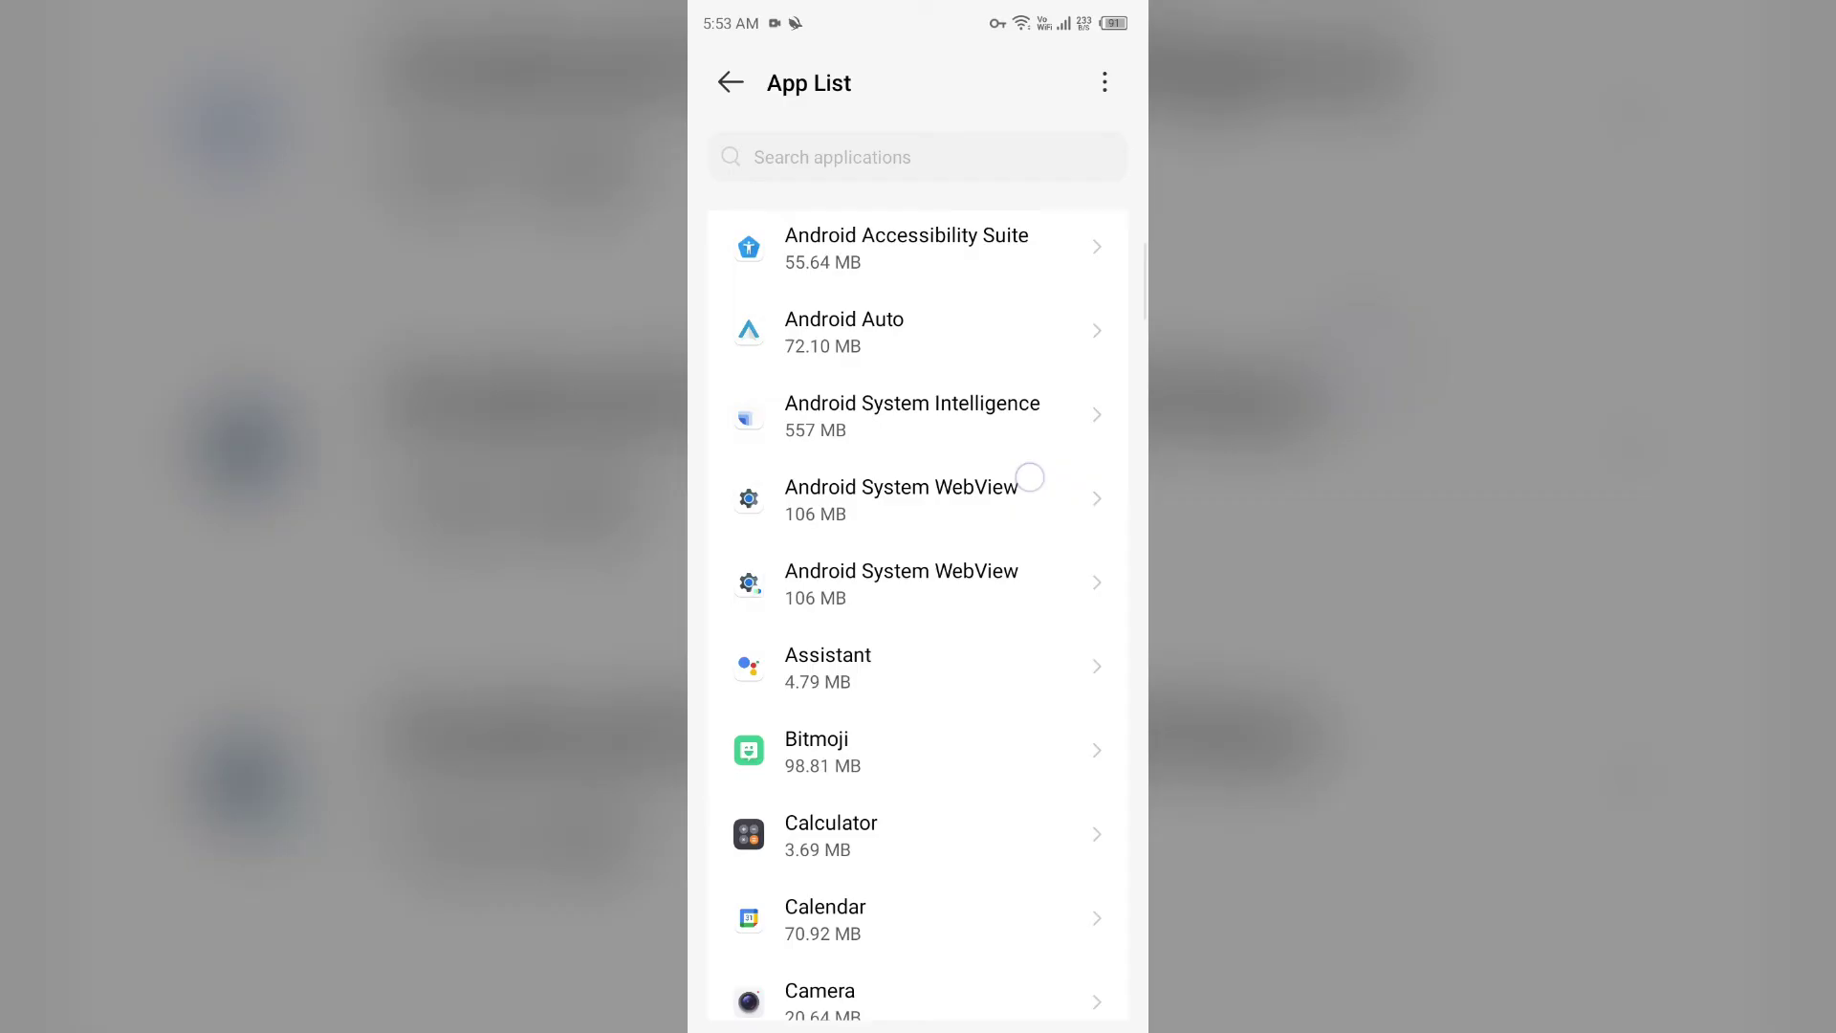
pyautogui.scroll(-5, 919, 646)
pyautogui.scroll(-5, 919, 646)
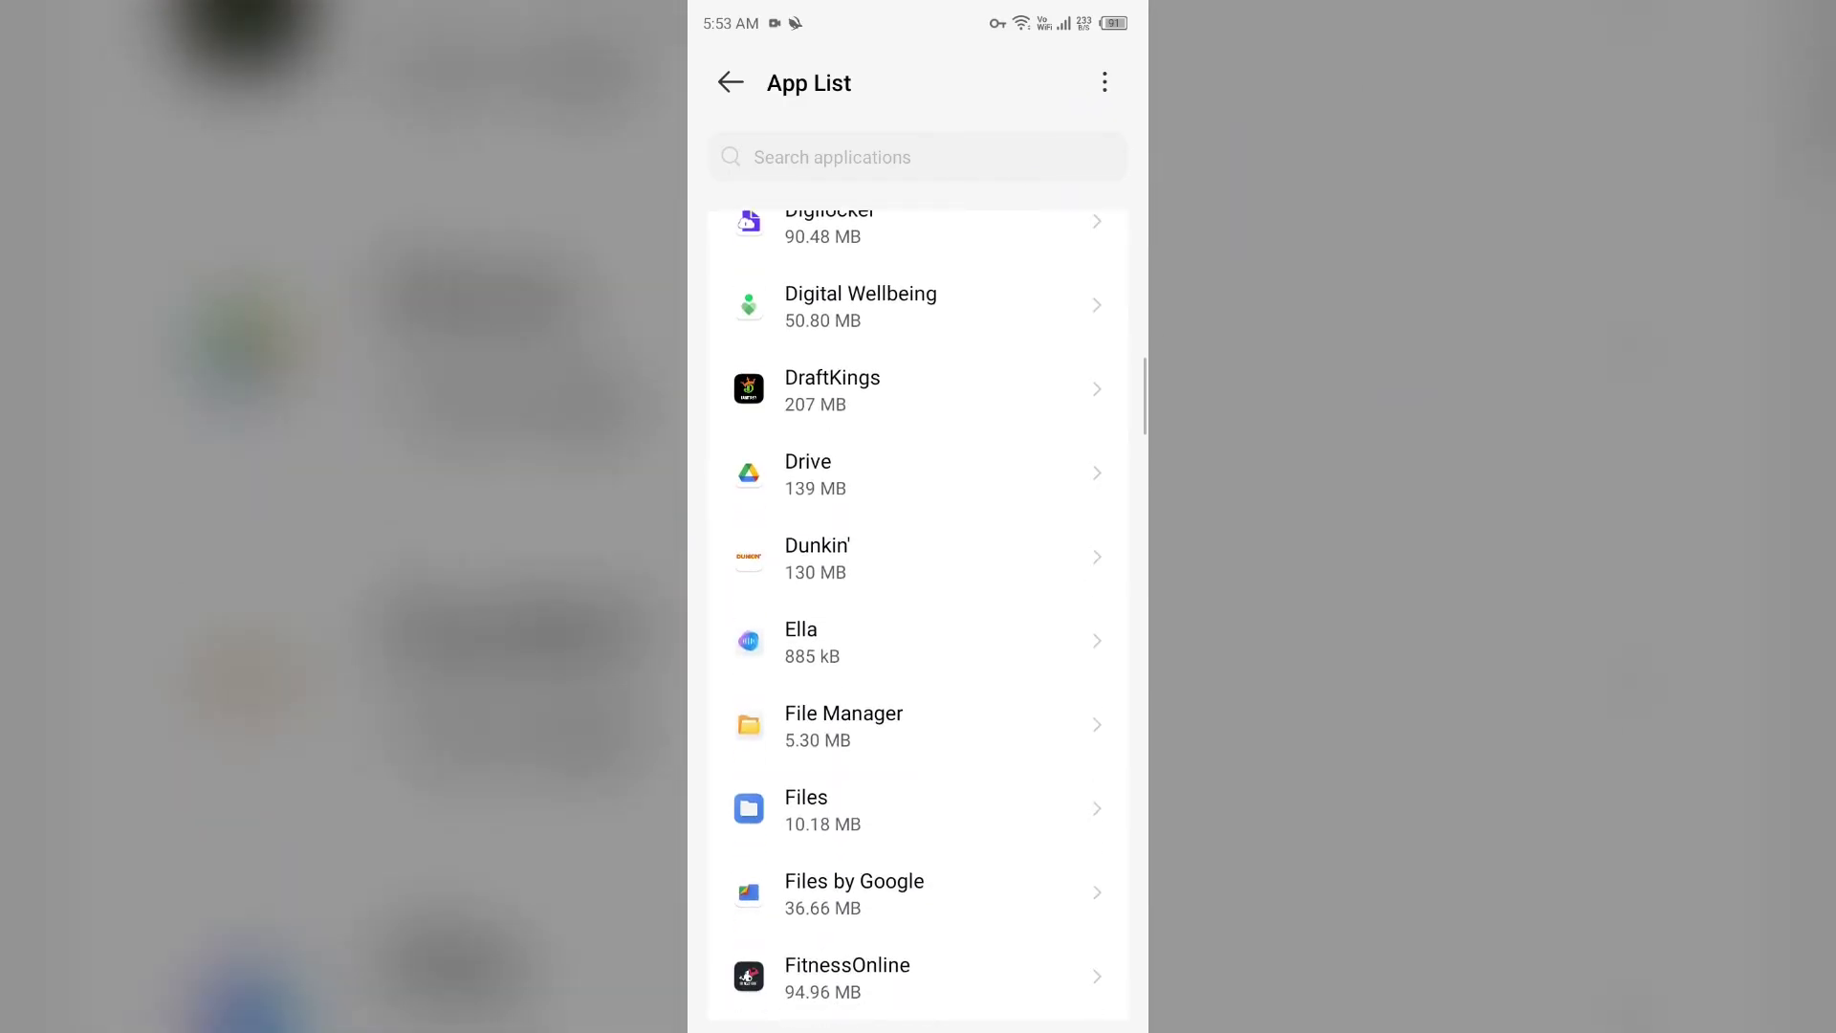
pyautogui.click(918, 301)
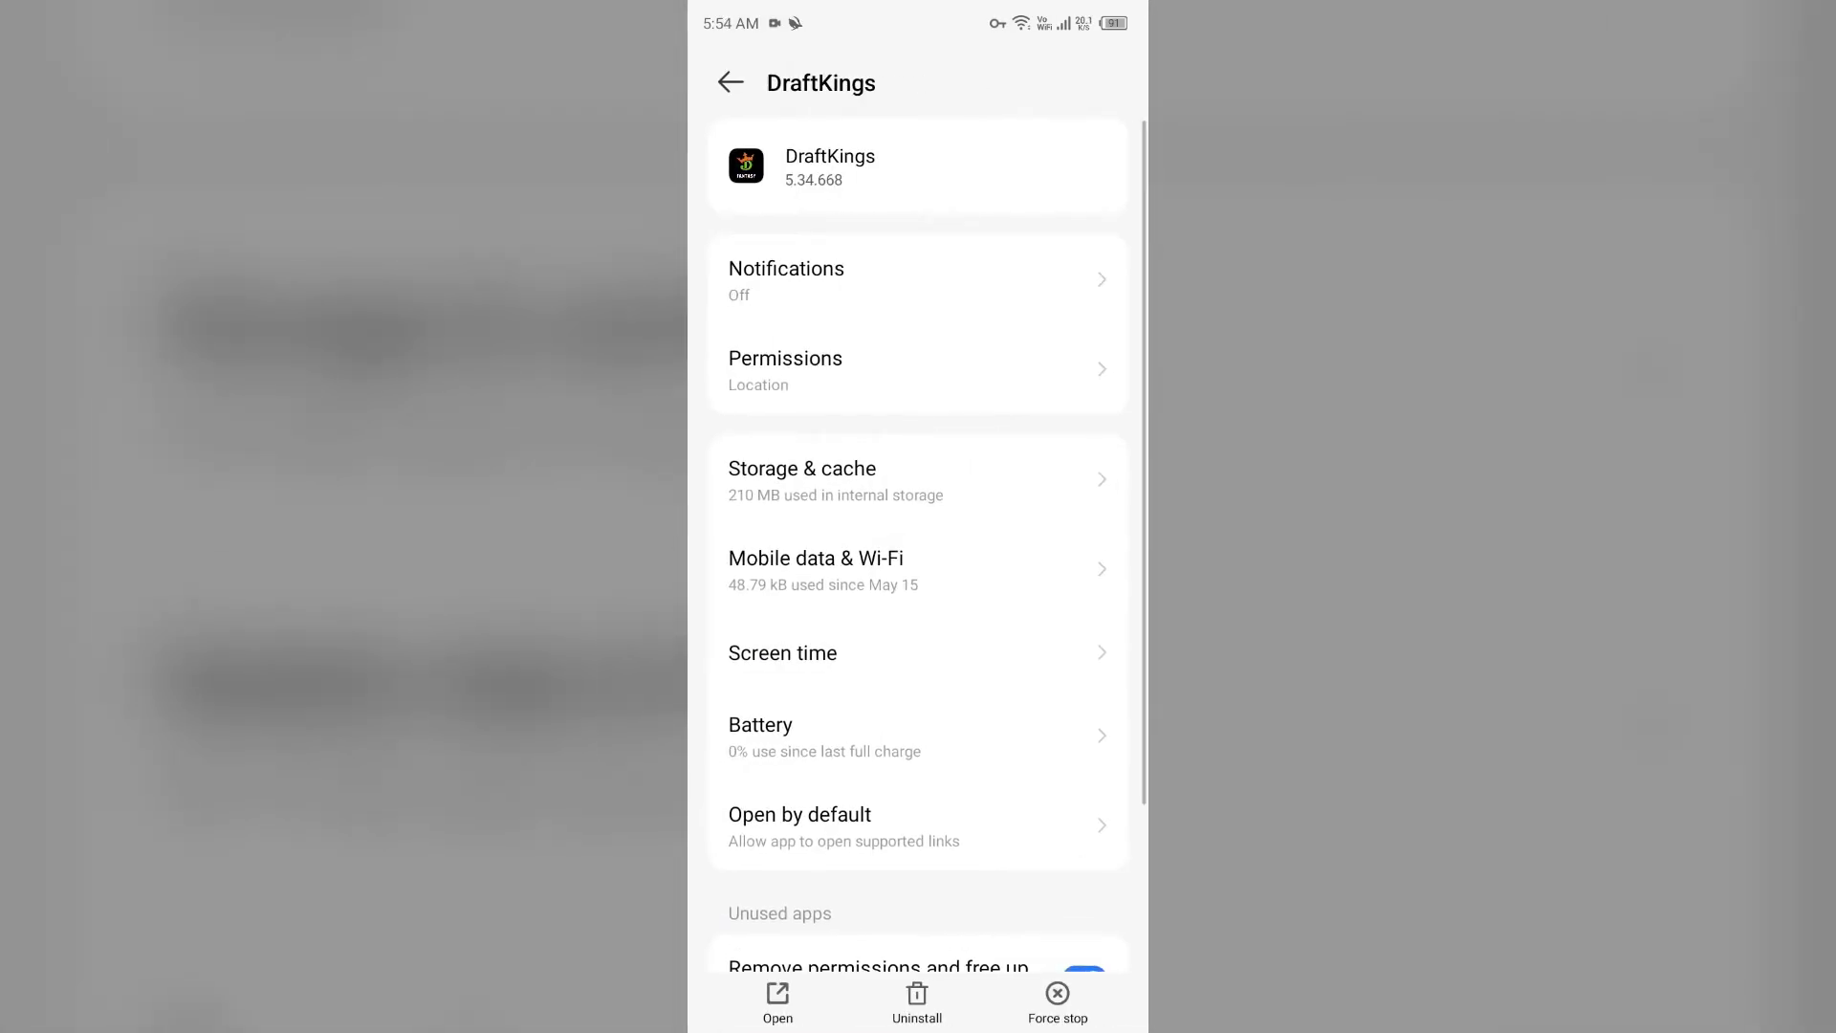
pyautogui.click(900, 481)
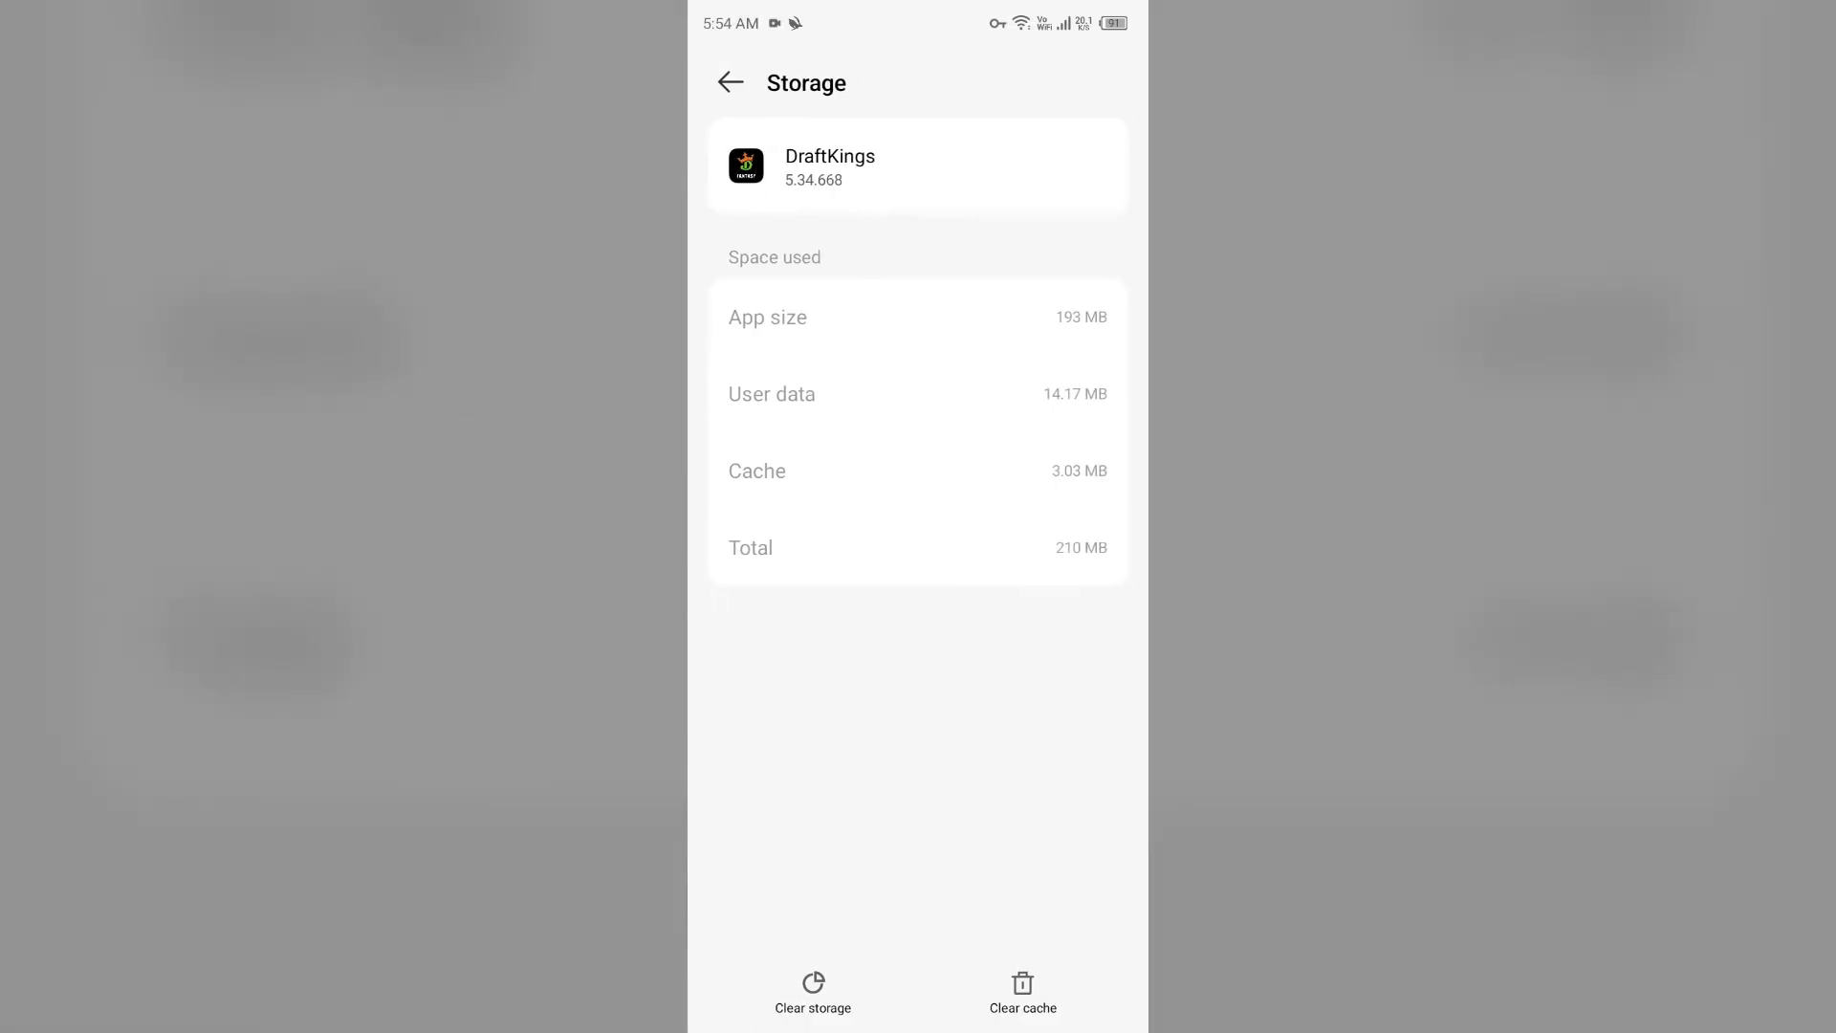
pyautogui.click(1023, 990)
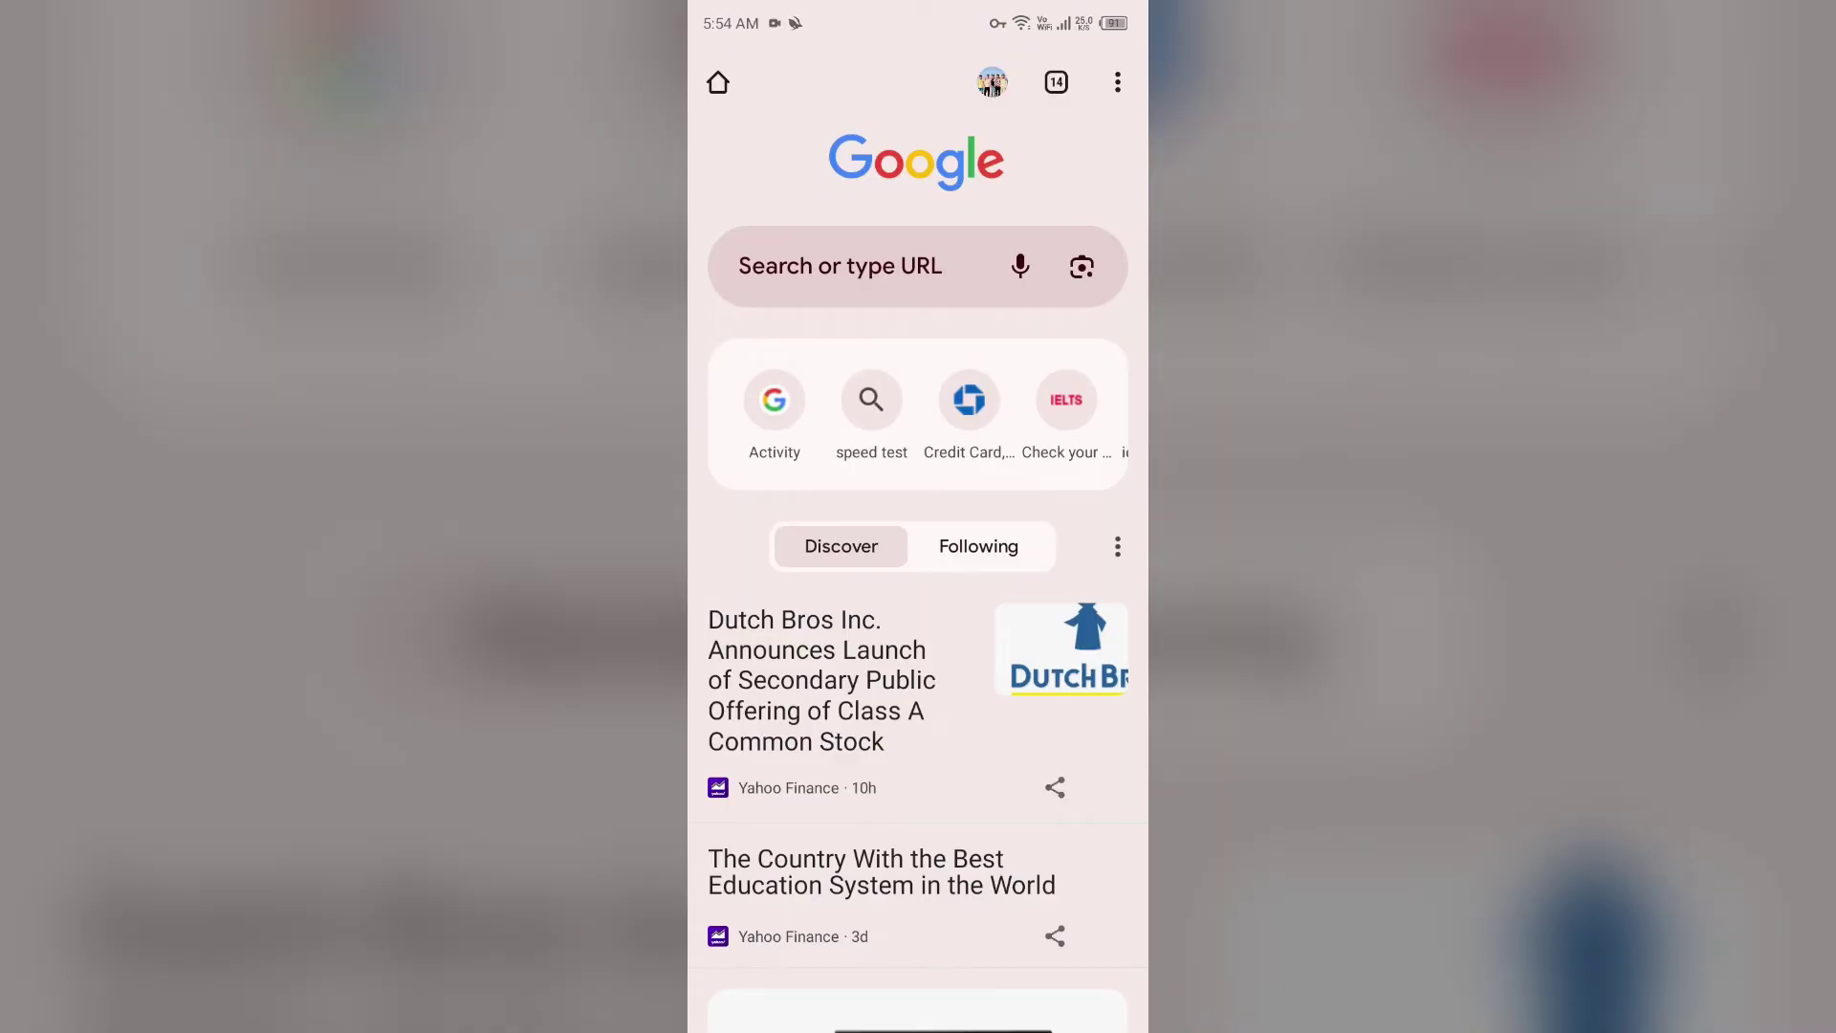
# Start Google's speed test via the 'speed test' search suggestion, then go home
pyautogui.click(860, 267)
pyautogui.click(816, 153)
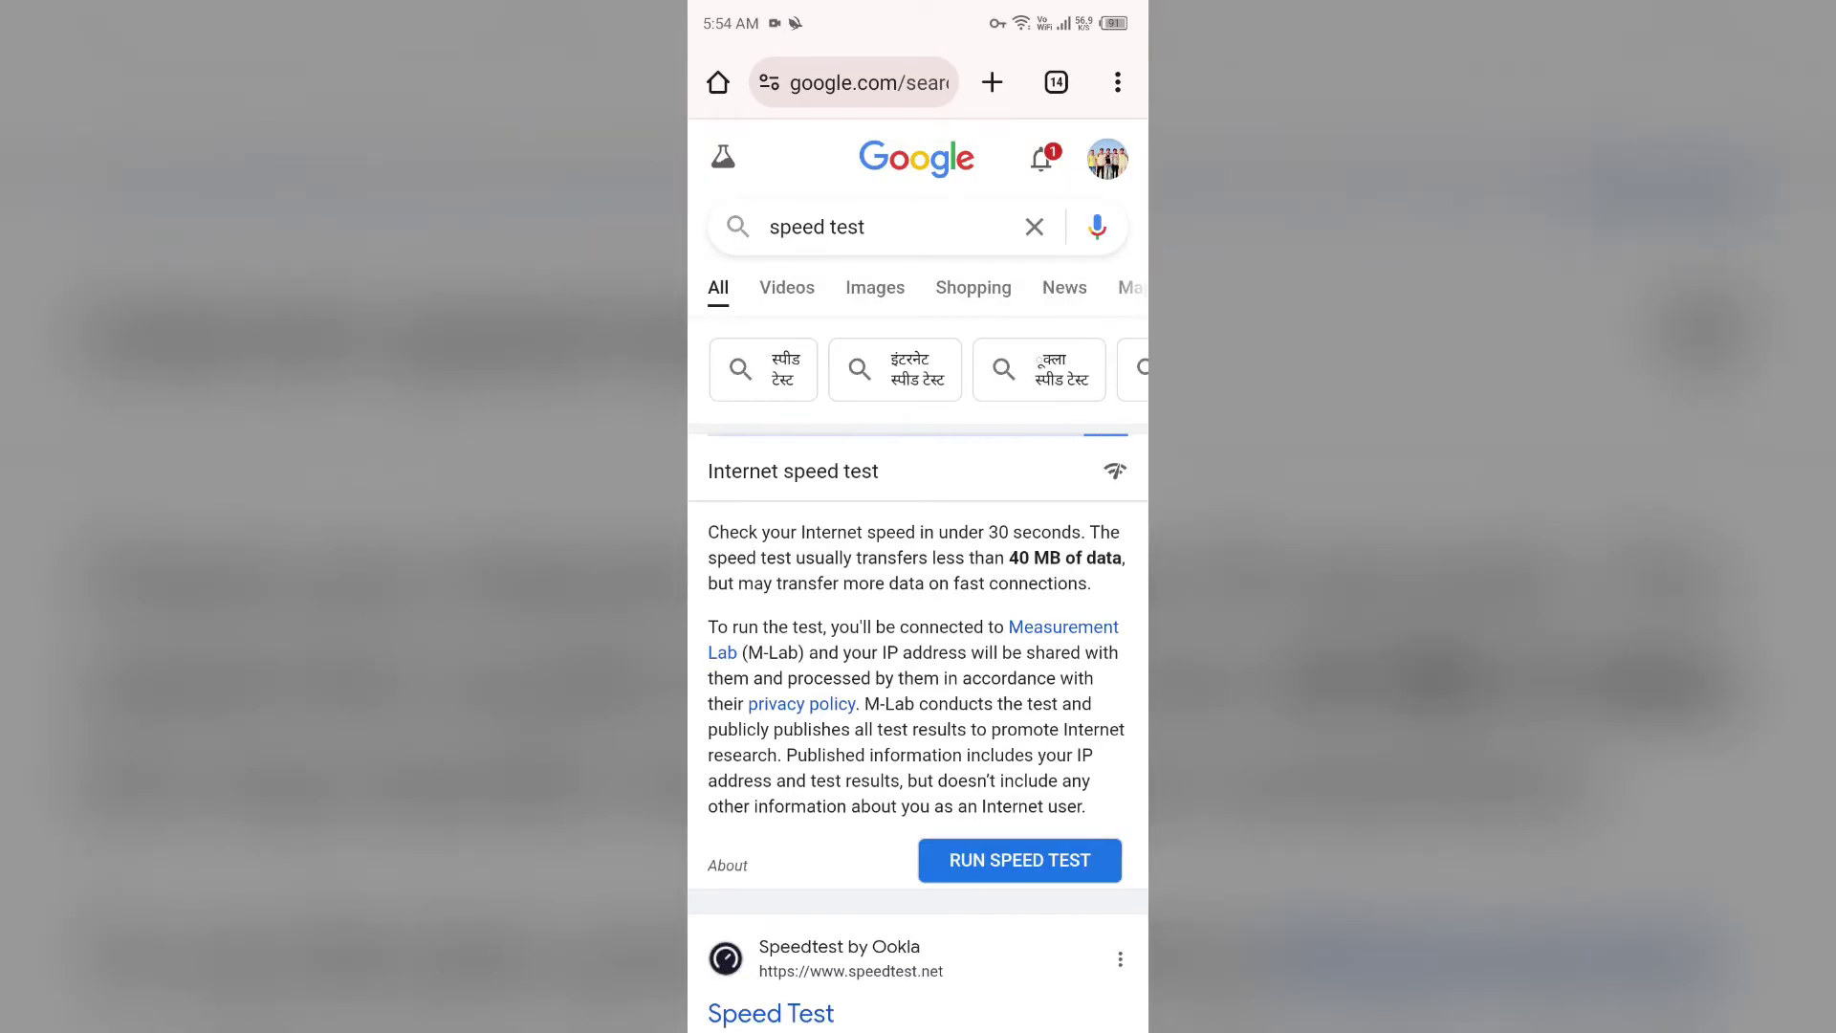
pyautogui.click(1016, 832)
pyautogui.click(1021, 875)
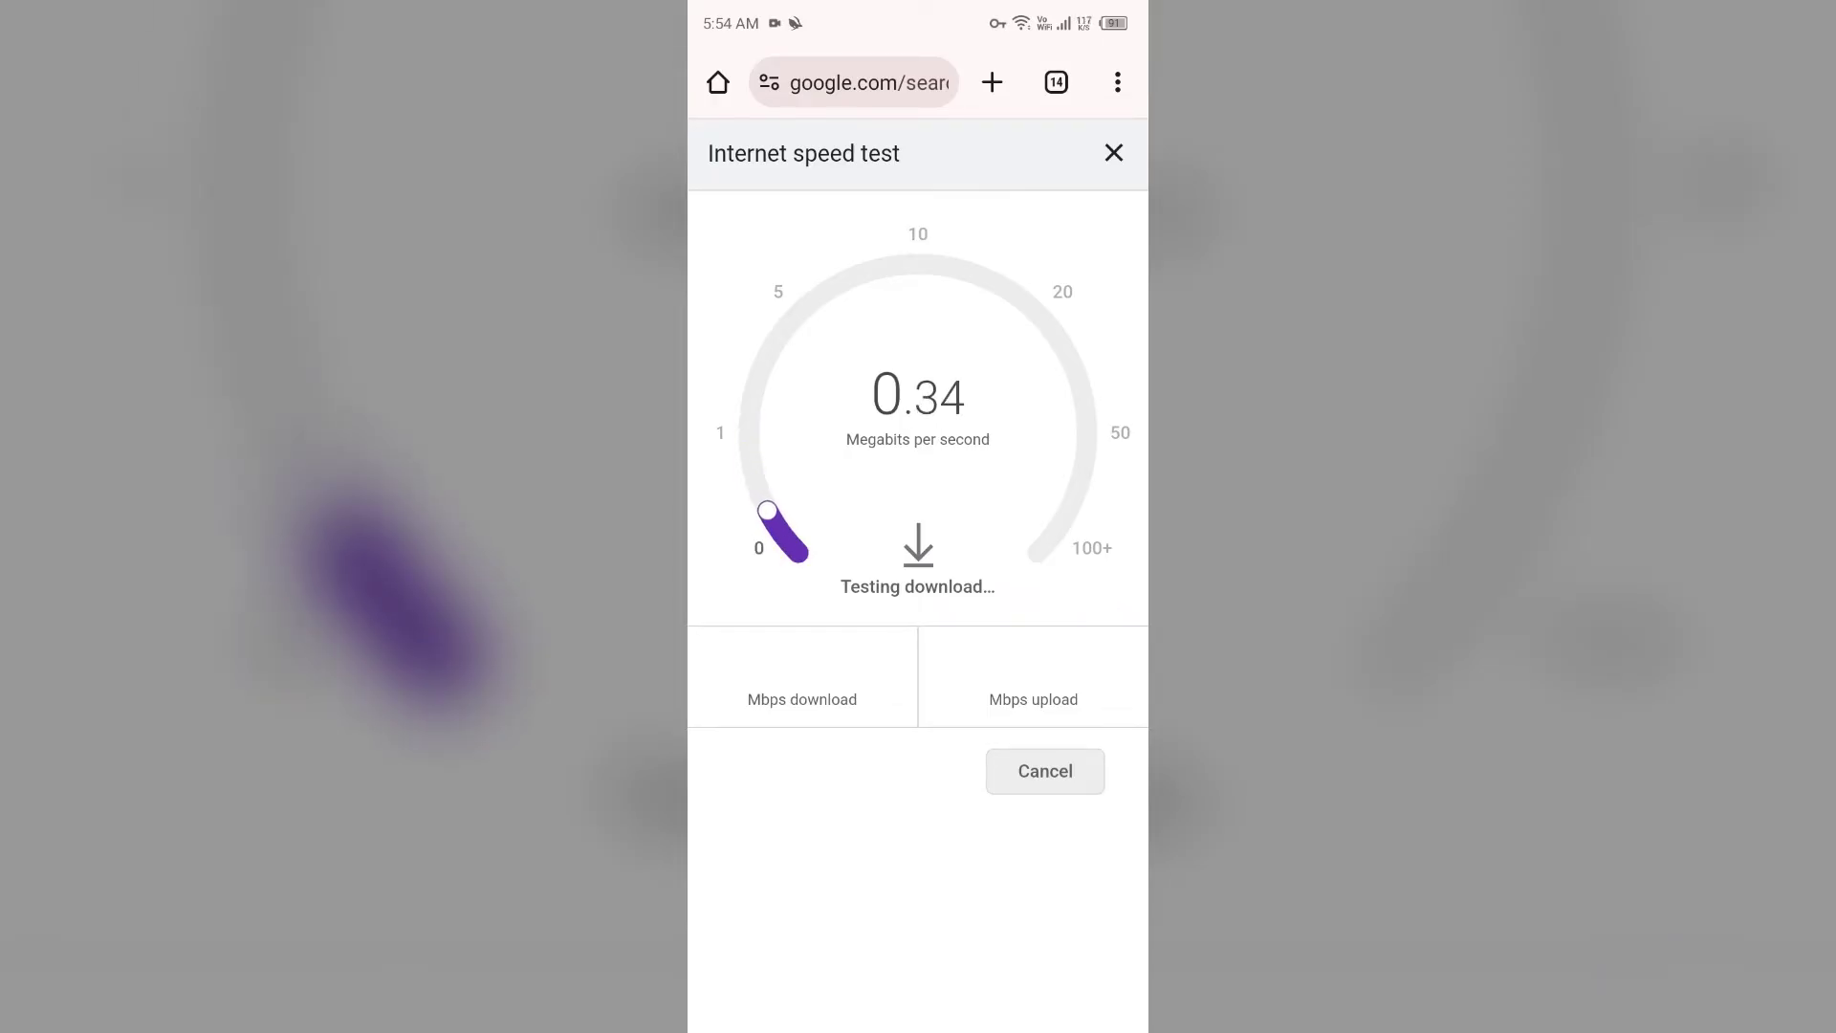
pyautogui.press('super')
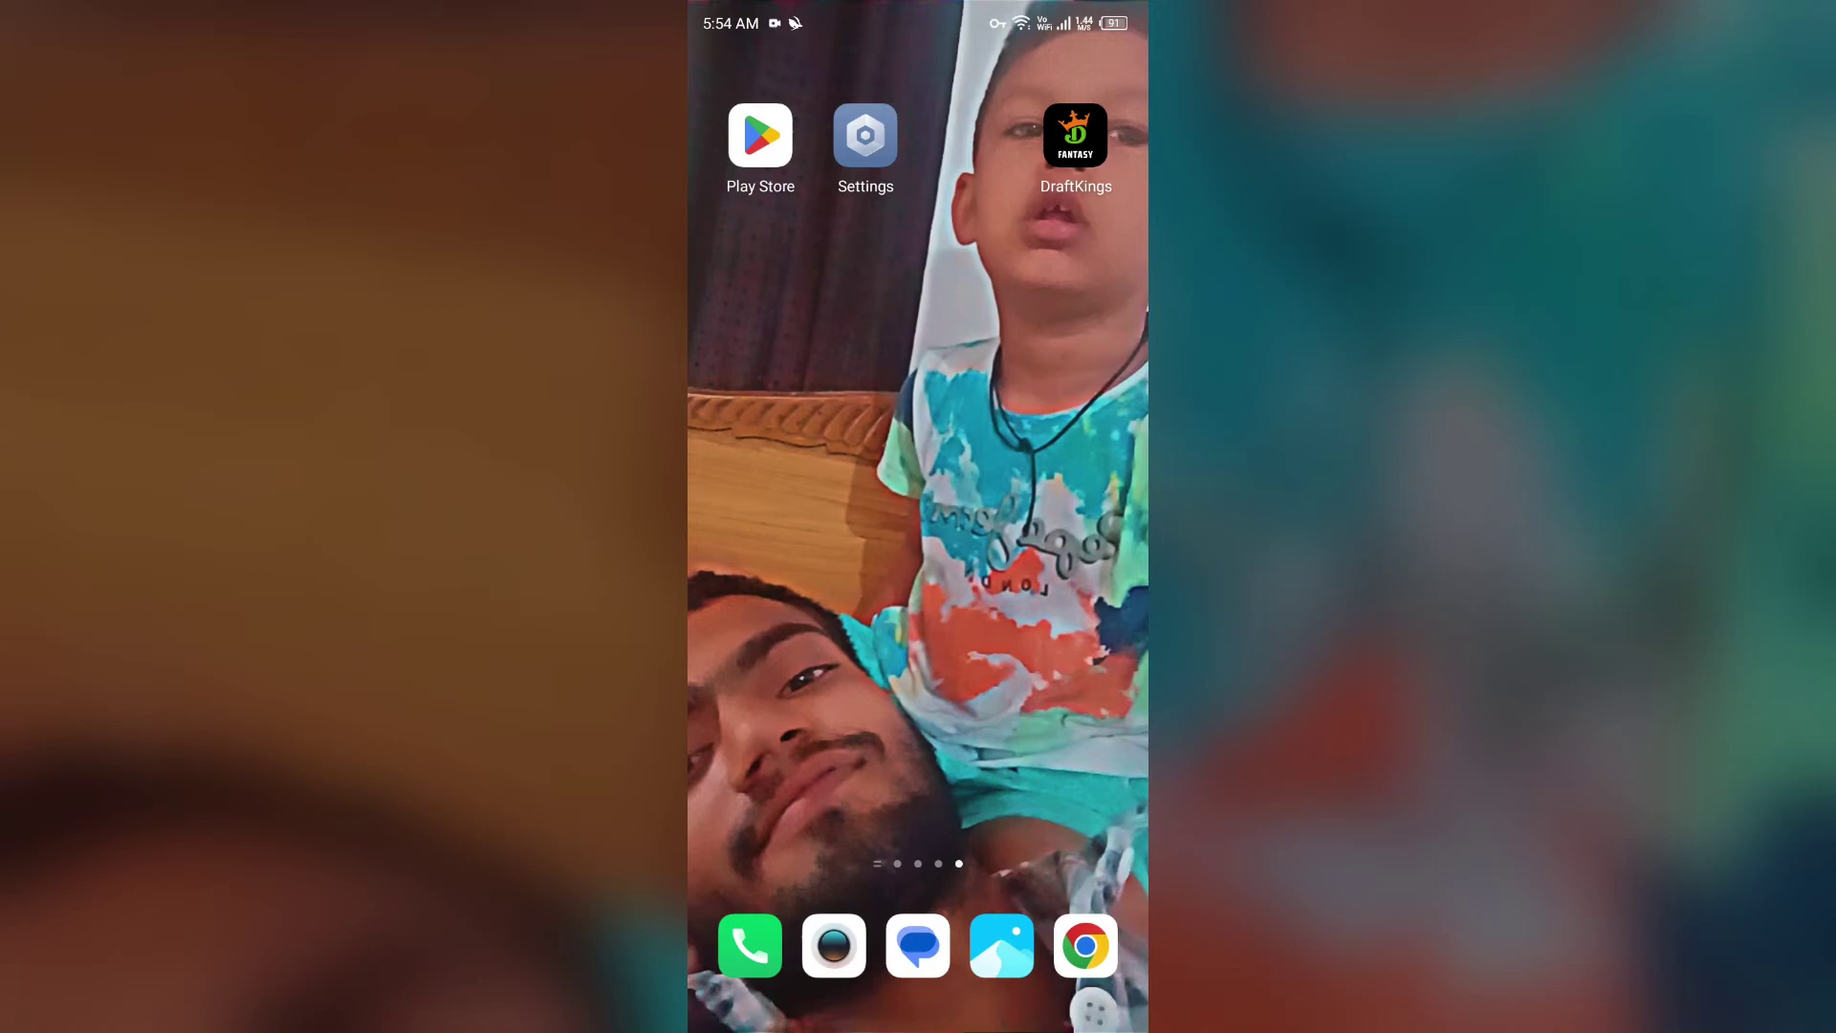
# Look up the installed DraftKings Fantasy Sports listing in Play Store, then go home
pyautogui.click(761, 136)
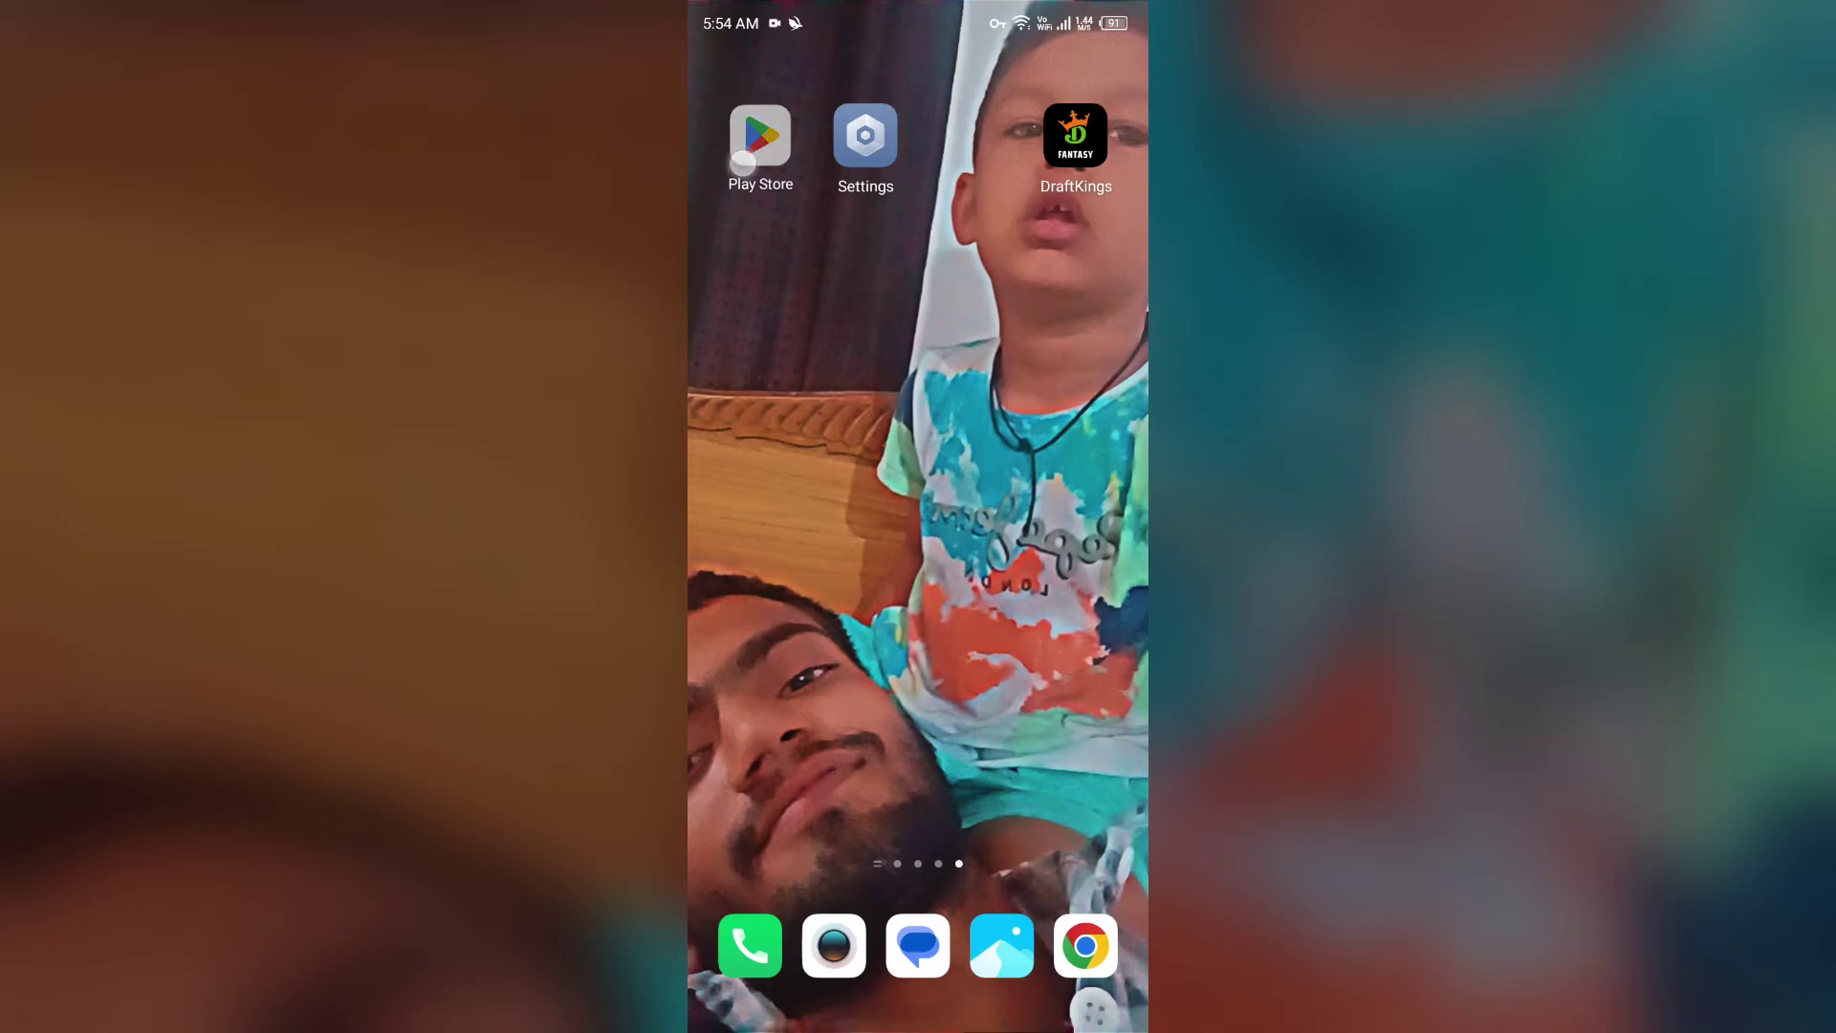
pyautogui.click(876, 82)
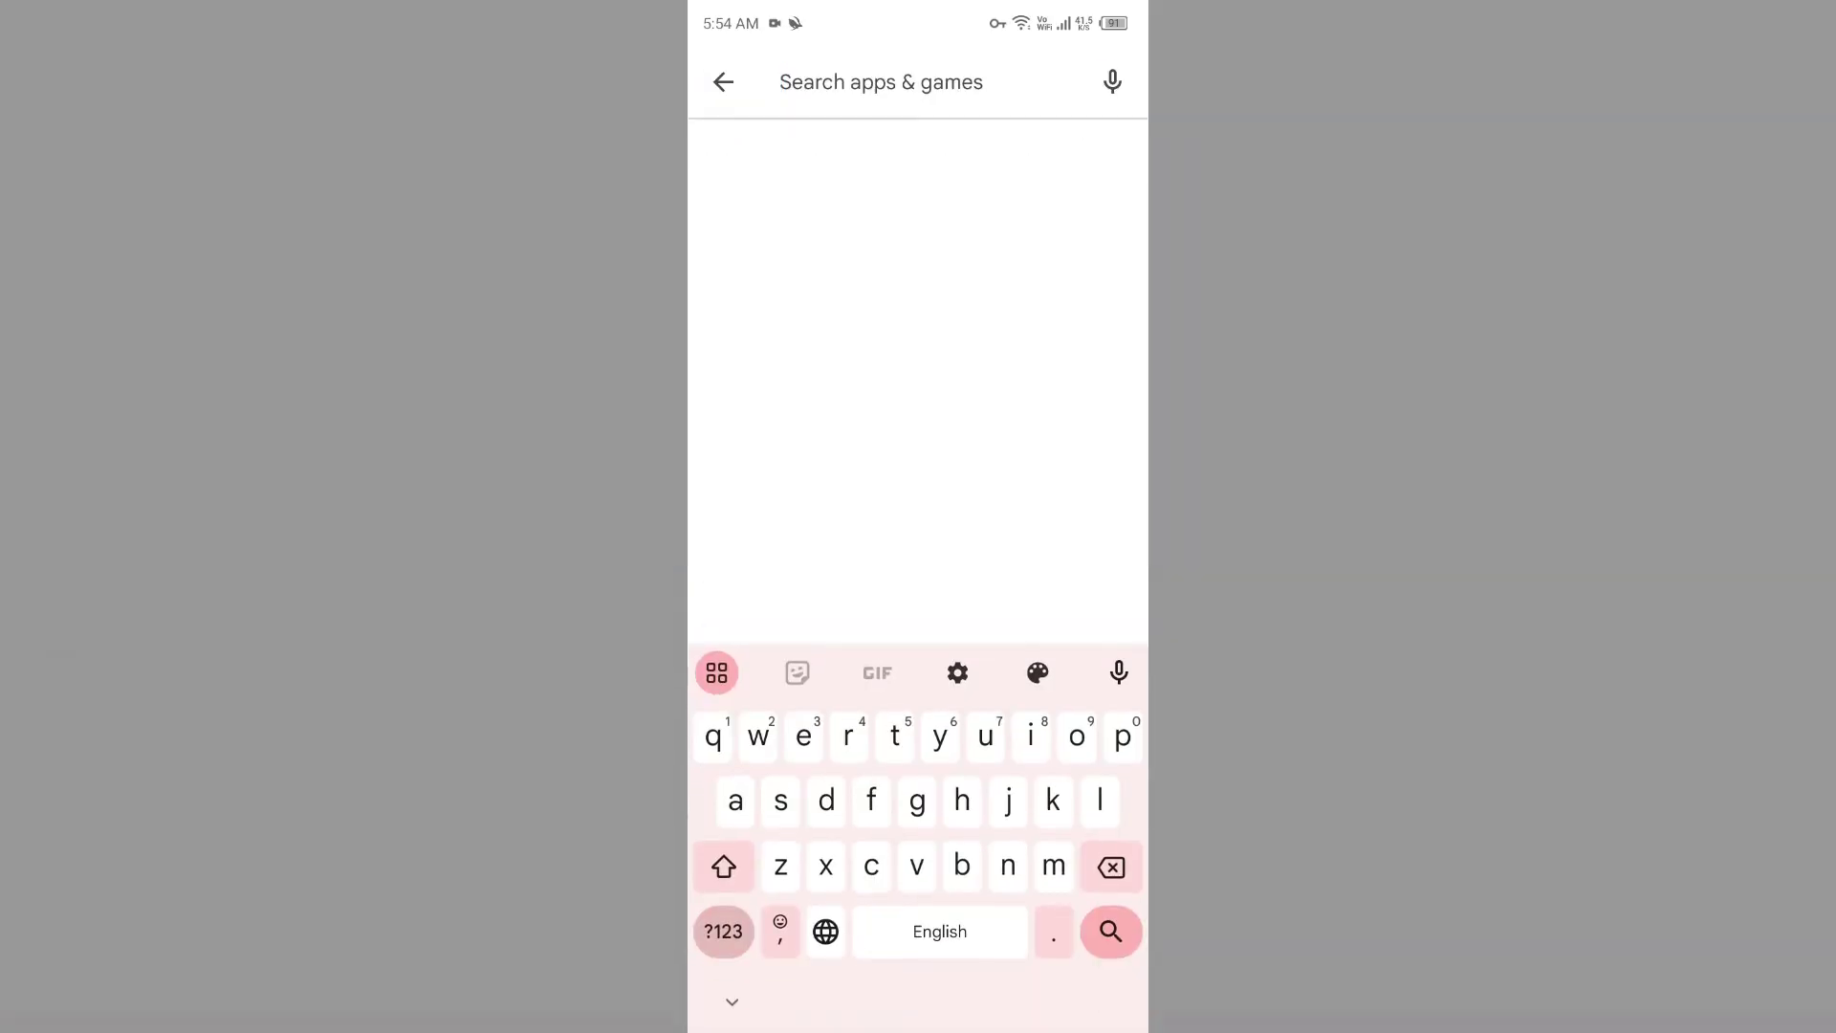
pyautogui.write('dra')
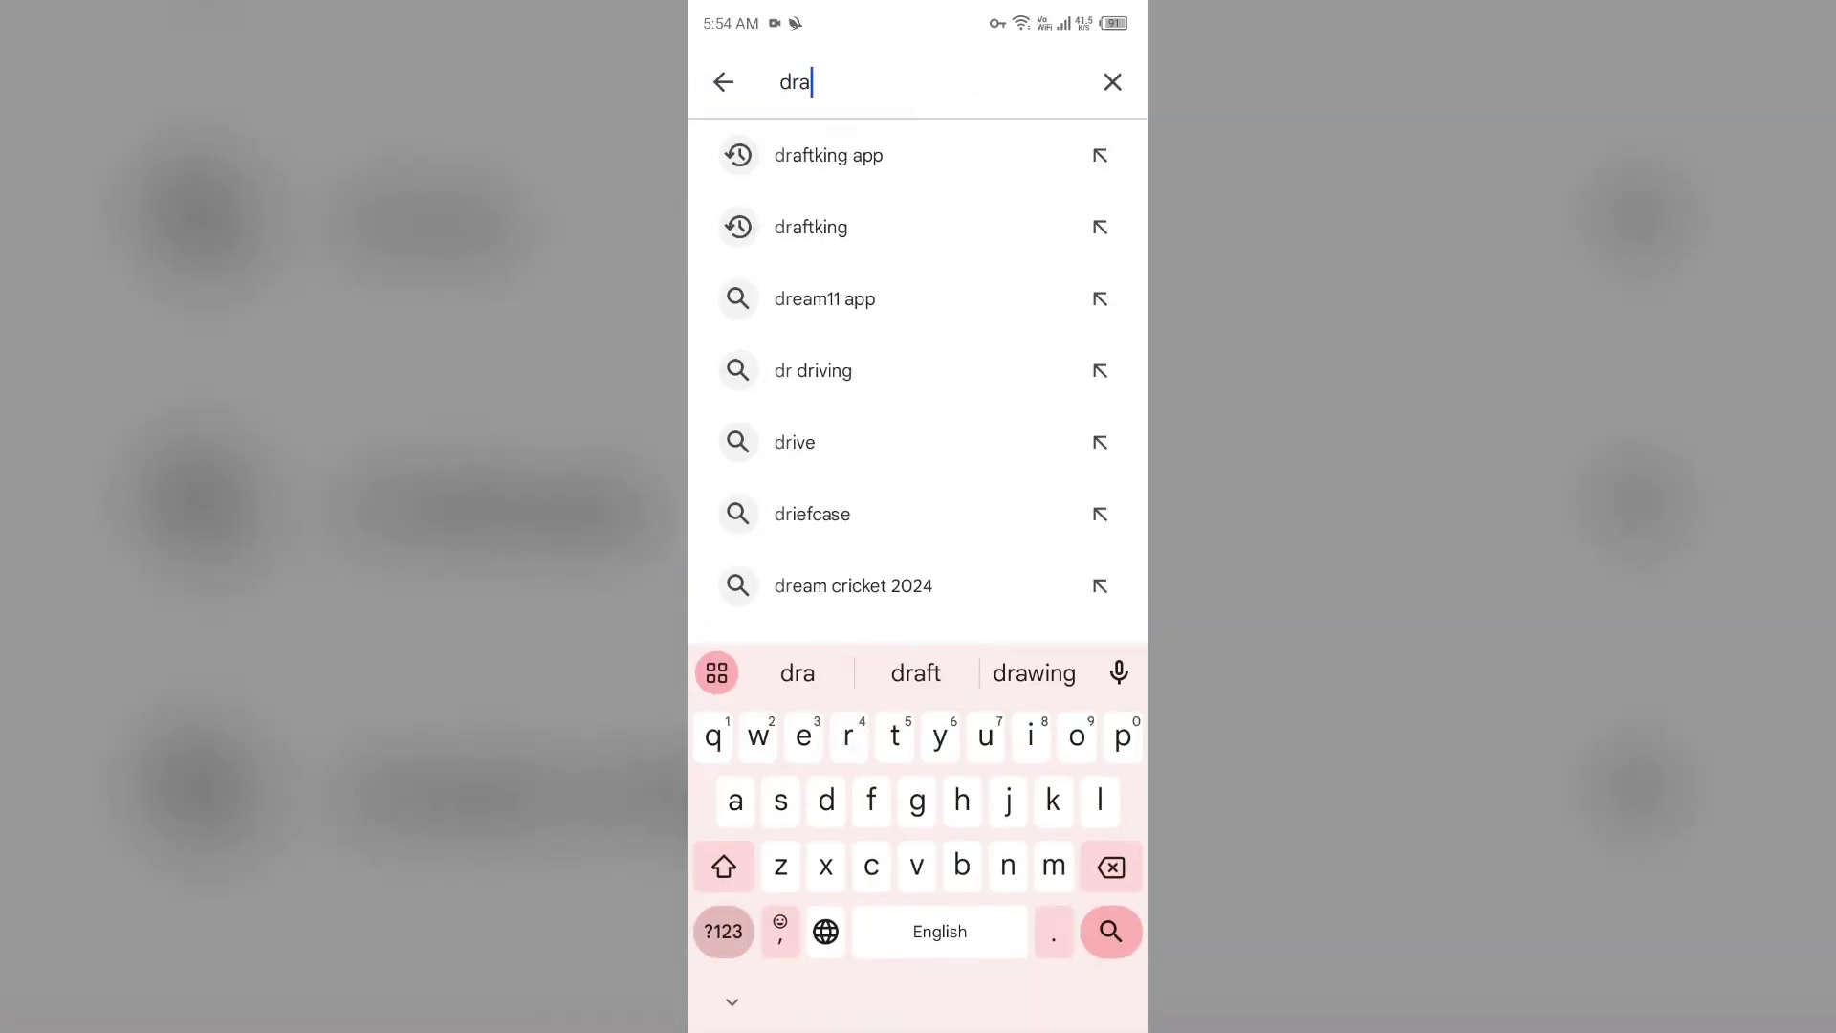
pyautogui.click(827, 155)
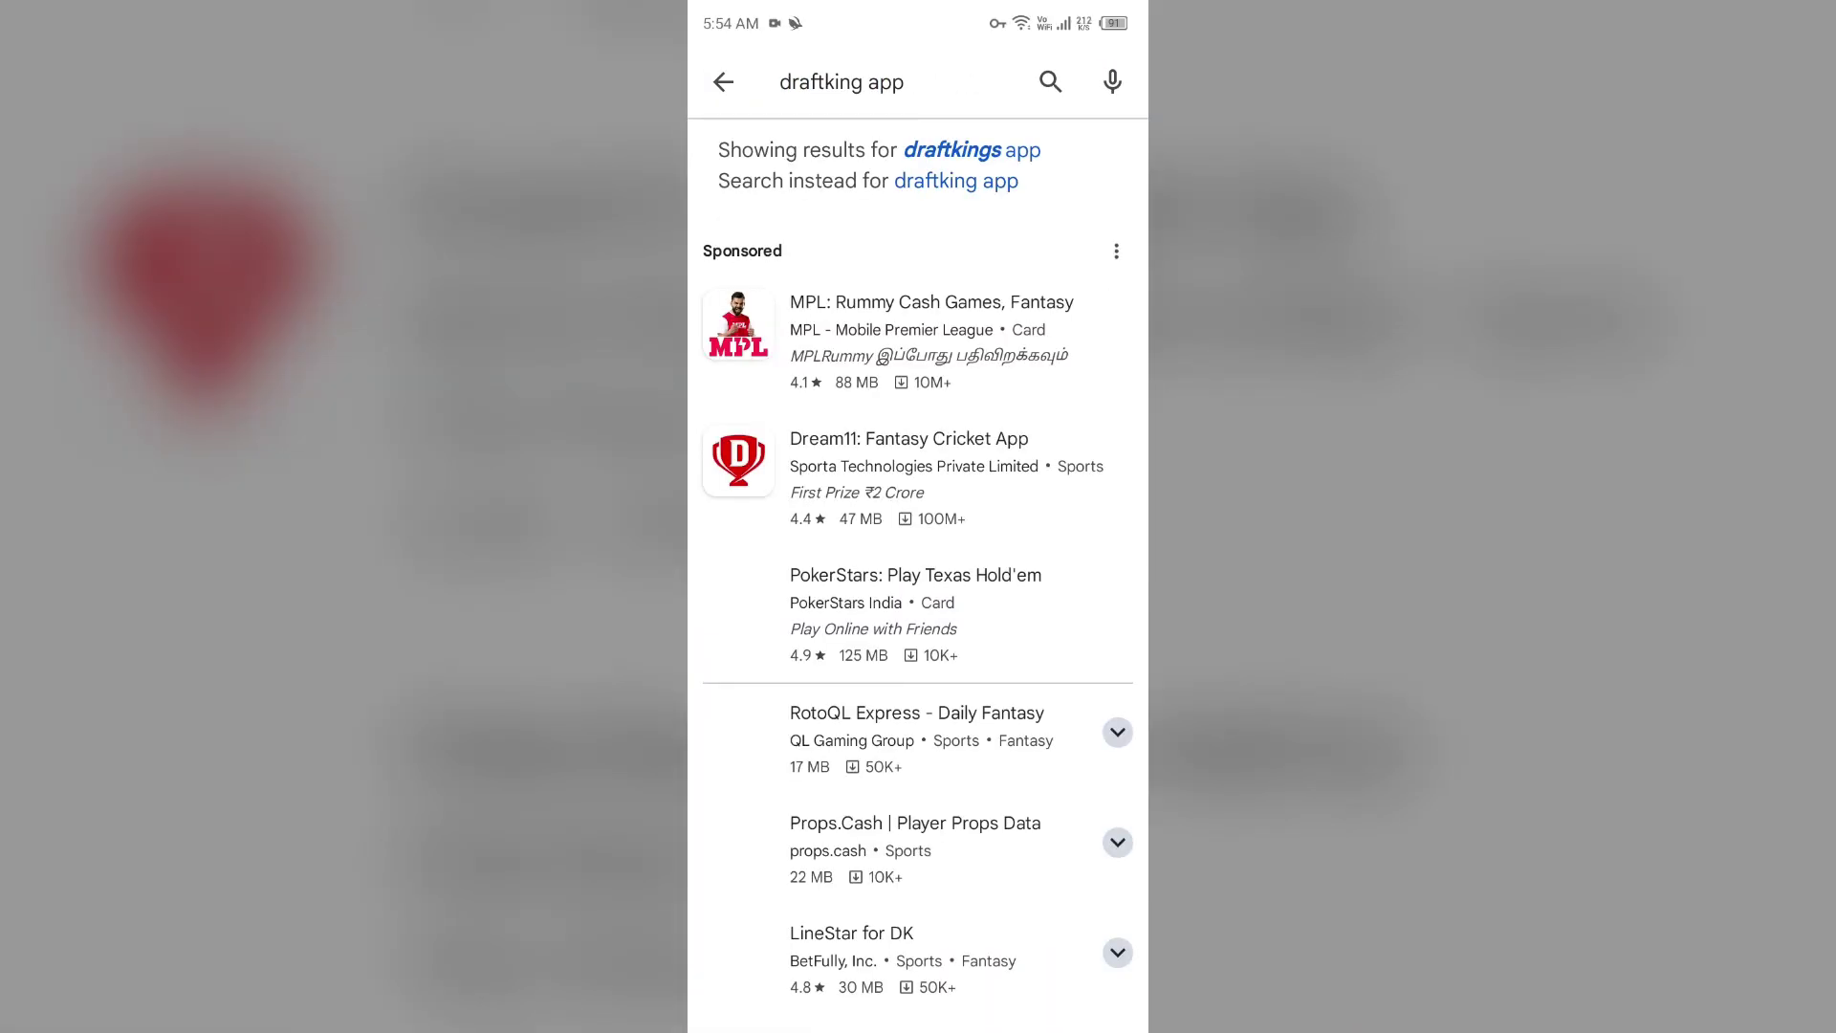
pyautogui.scroll(-5, 918, 646)
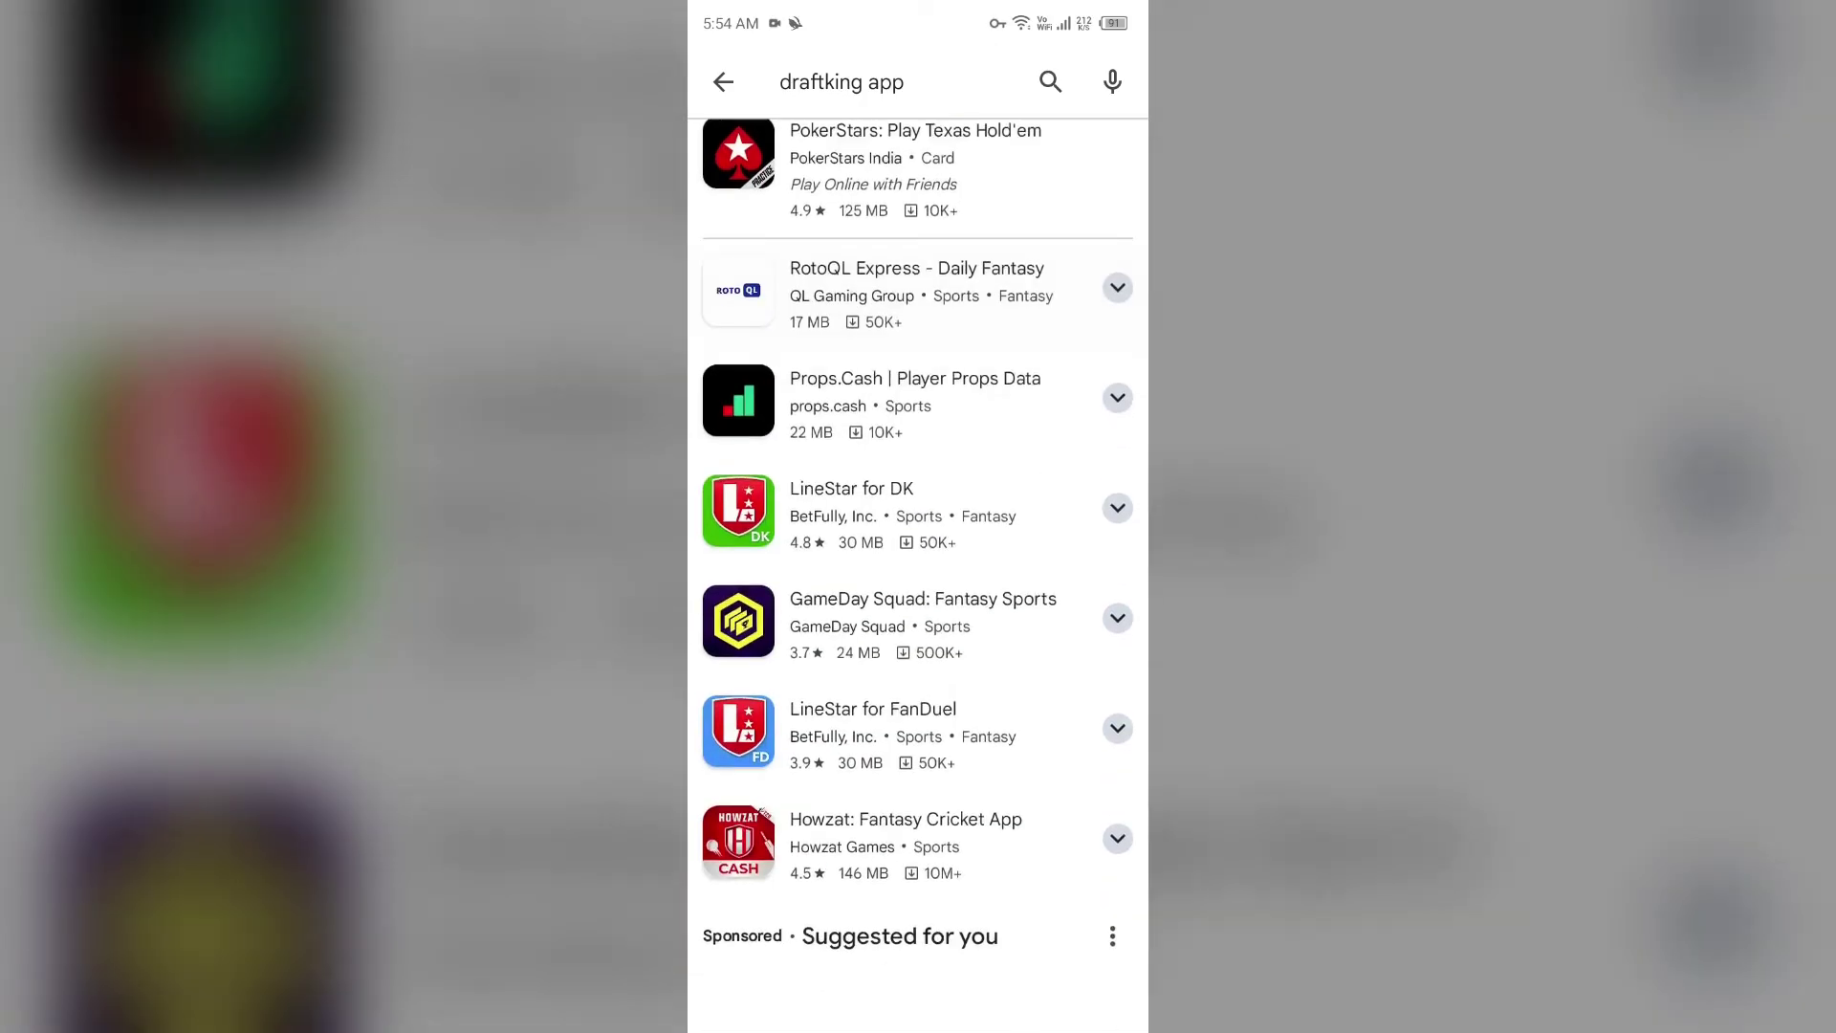
pyautogui.scroll(-4, 1110, 595)
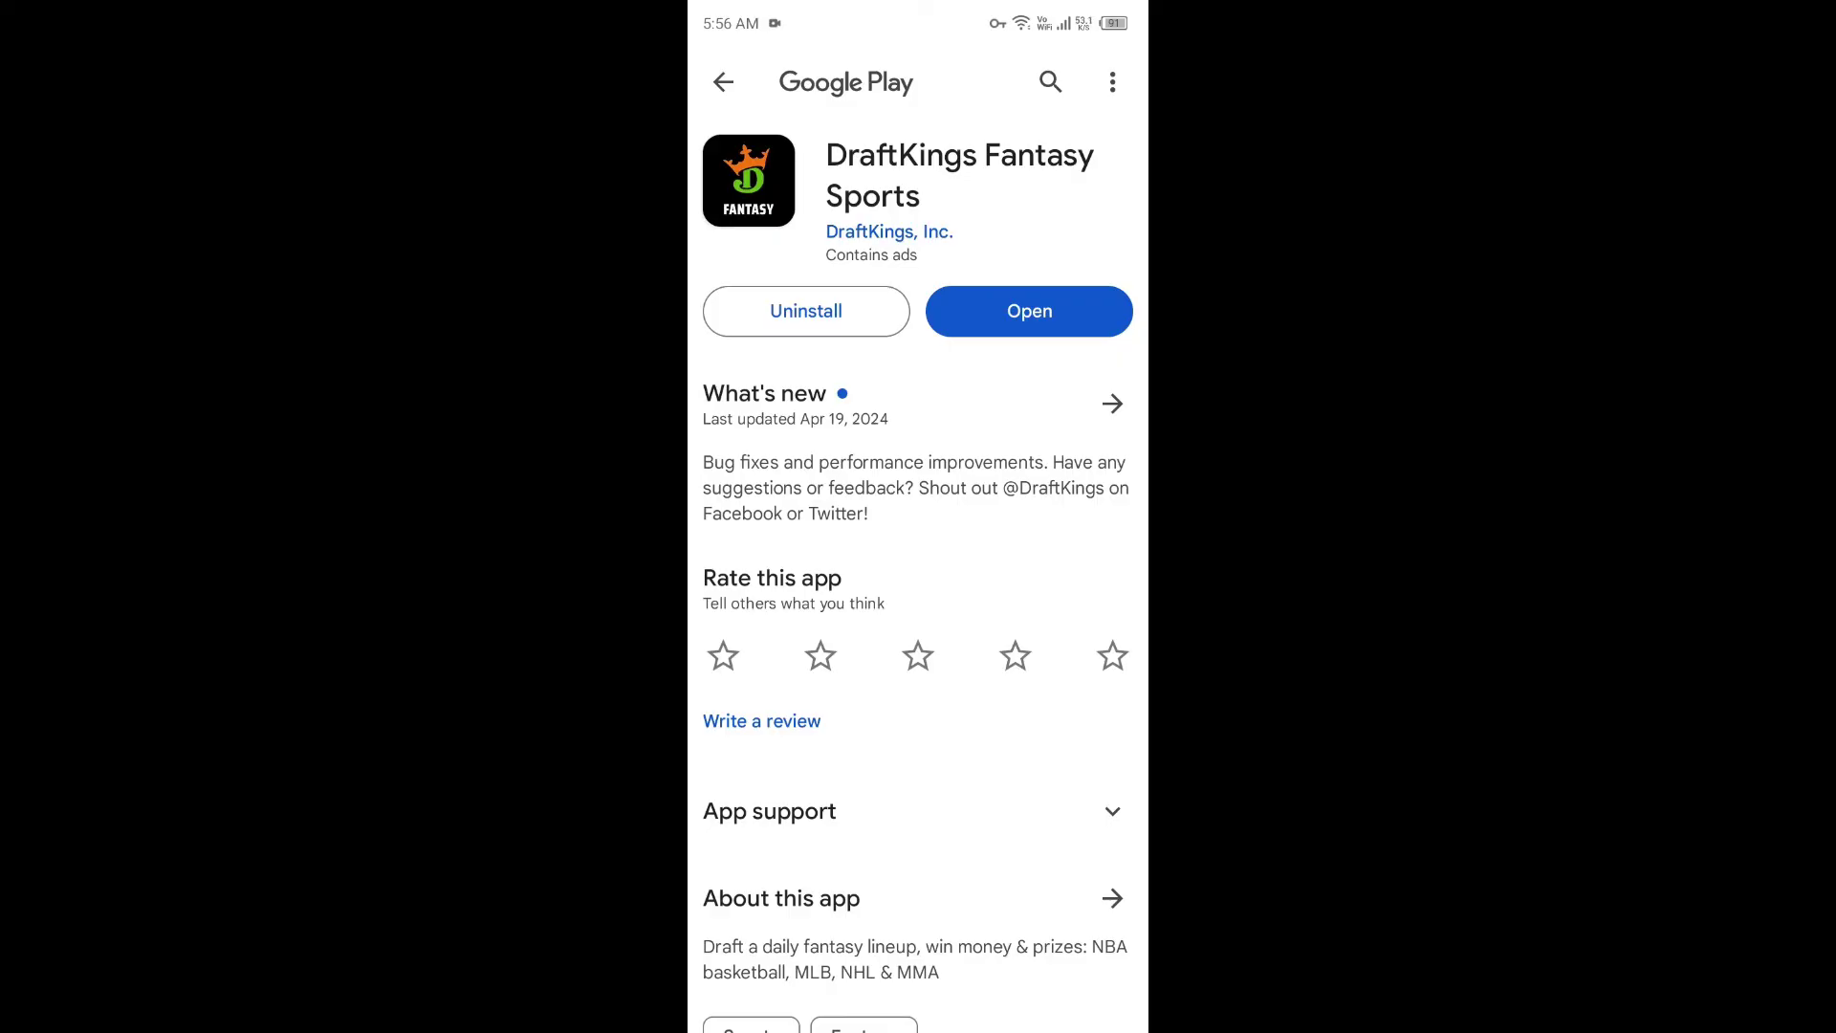
pyautogui.press('super')
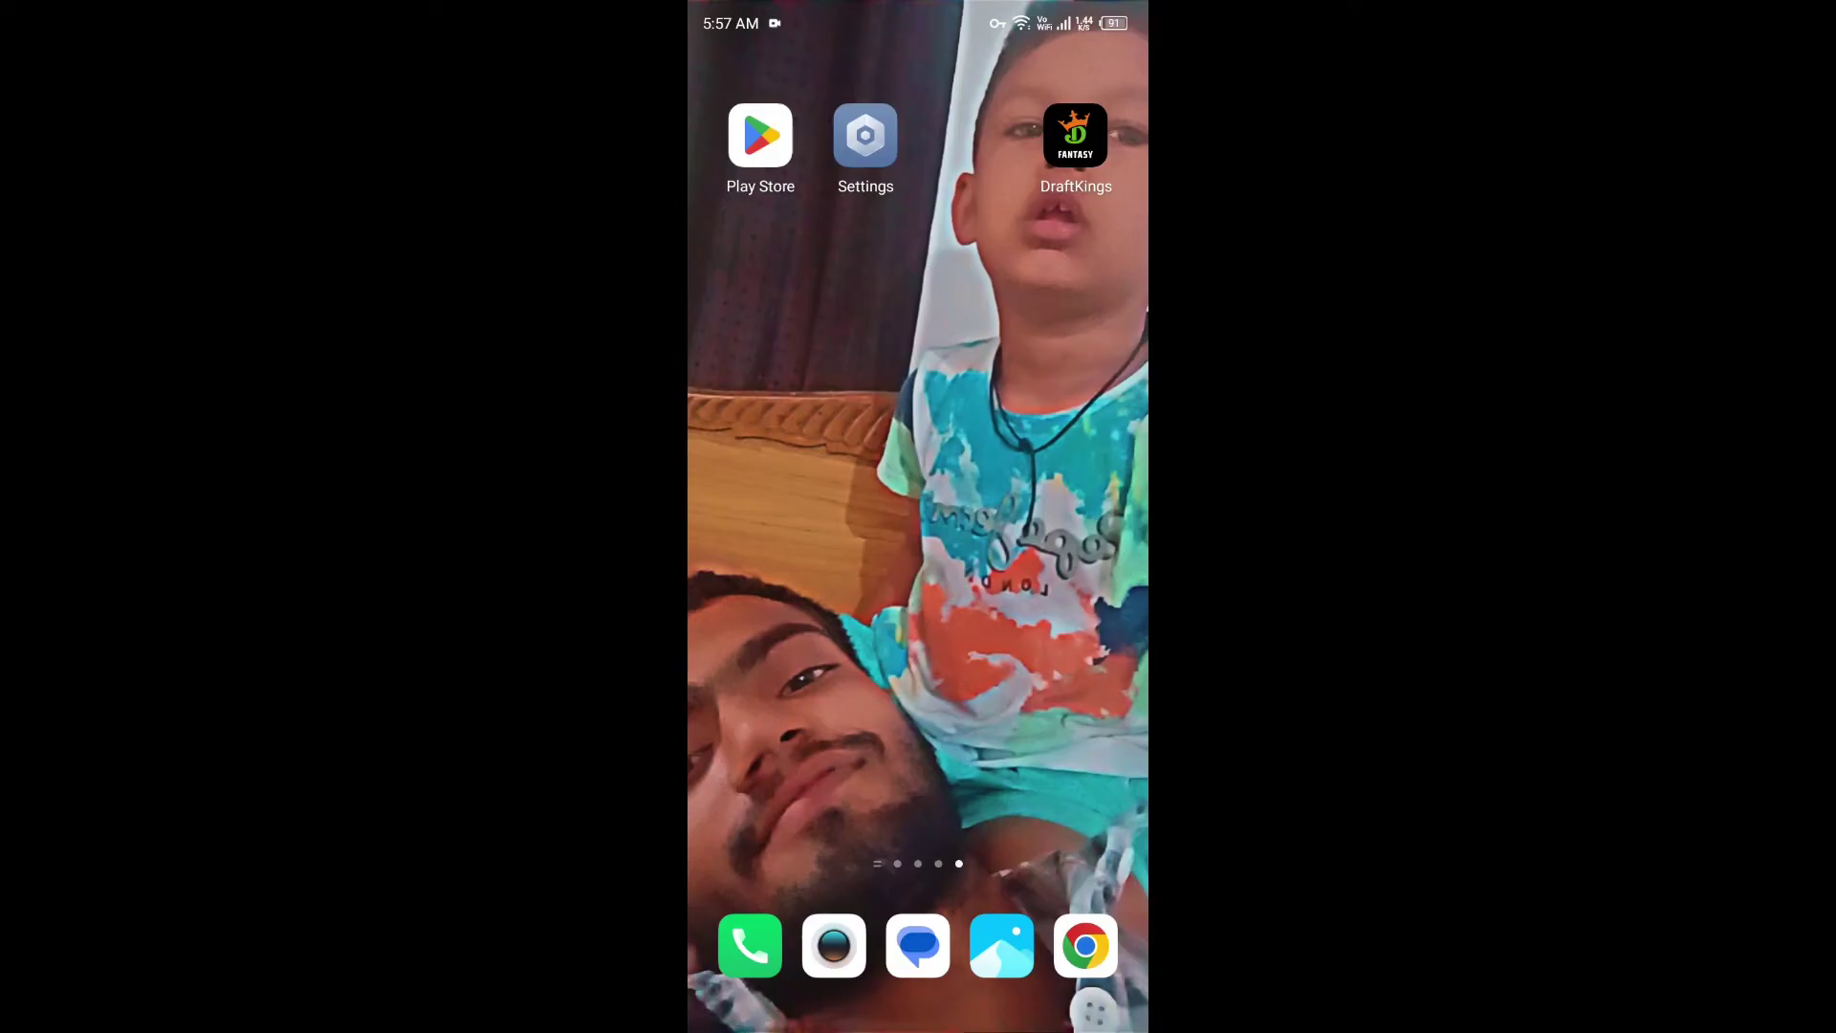
pyautogui.moveTo(1062, 516); pyautogui.dragTo(774, 517)
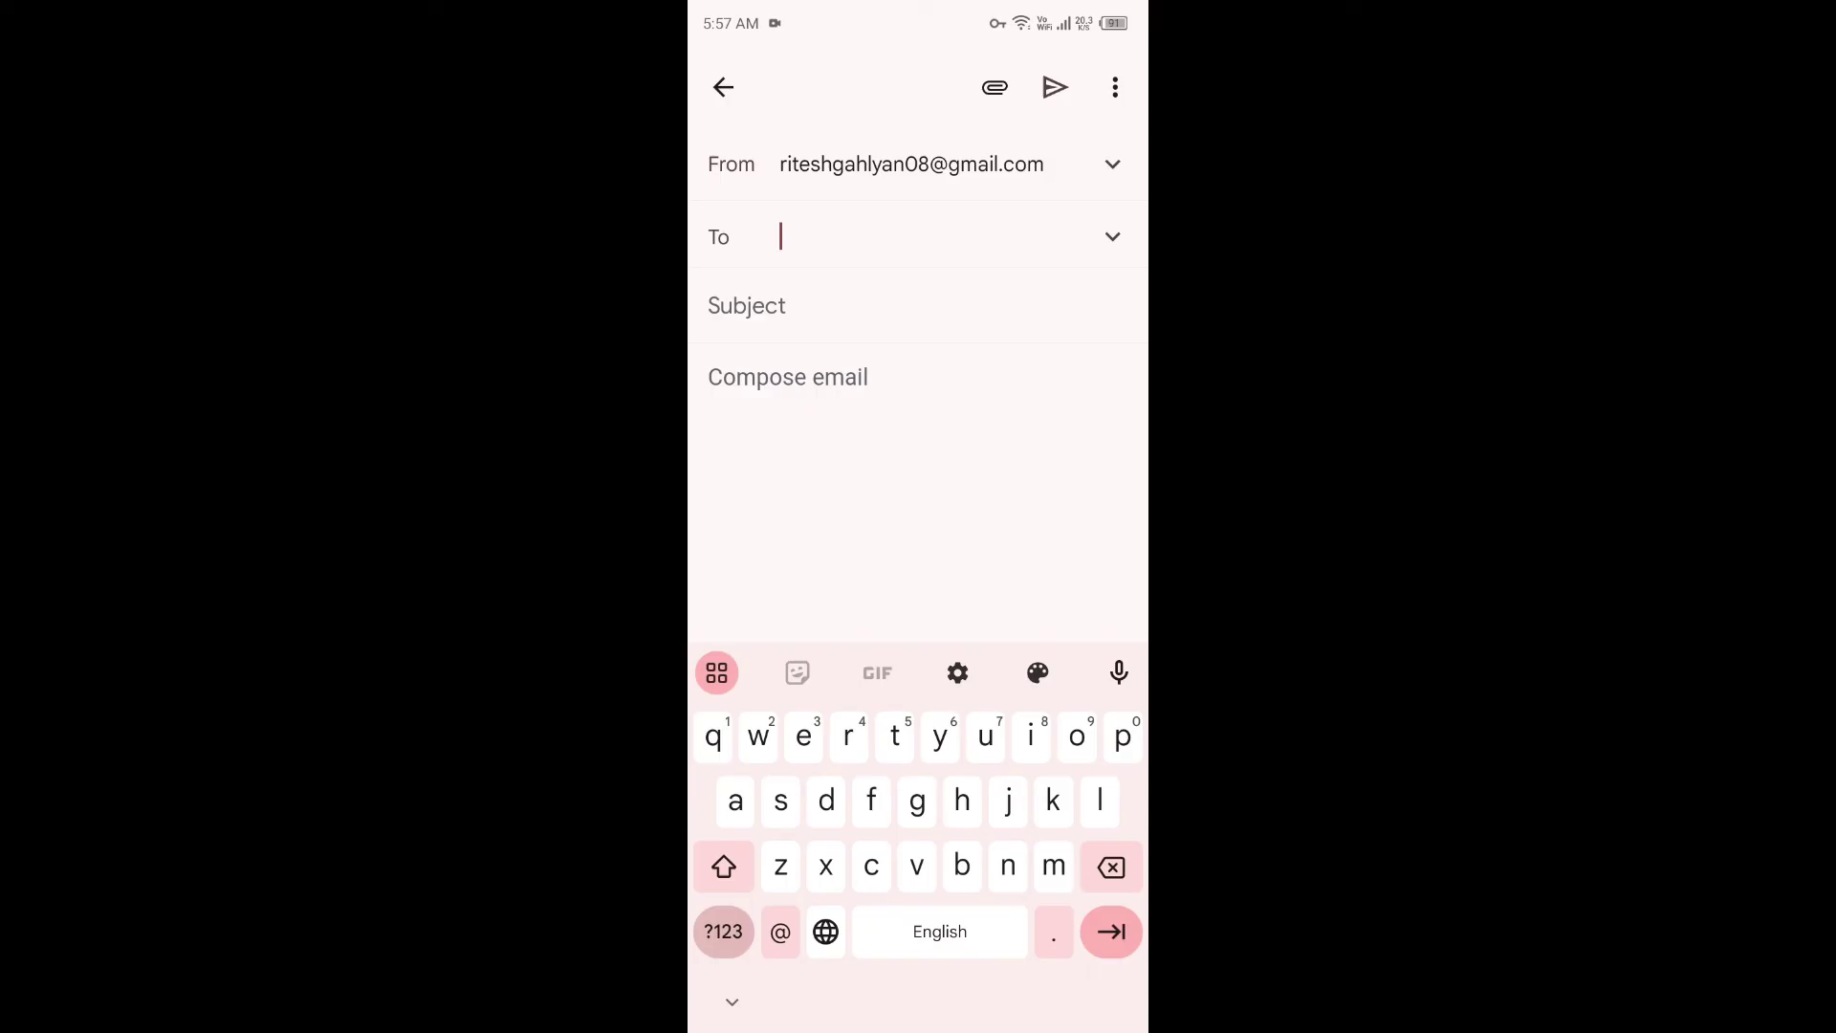
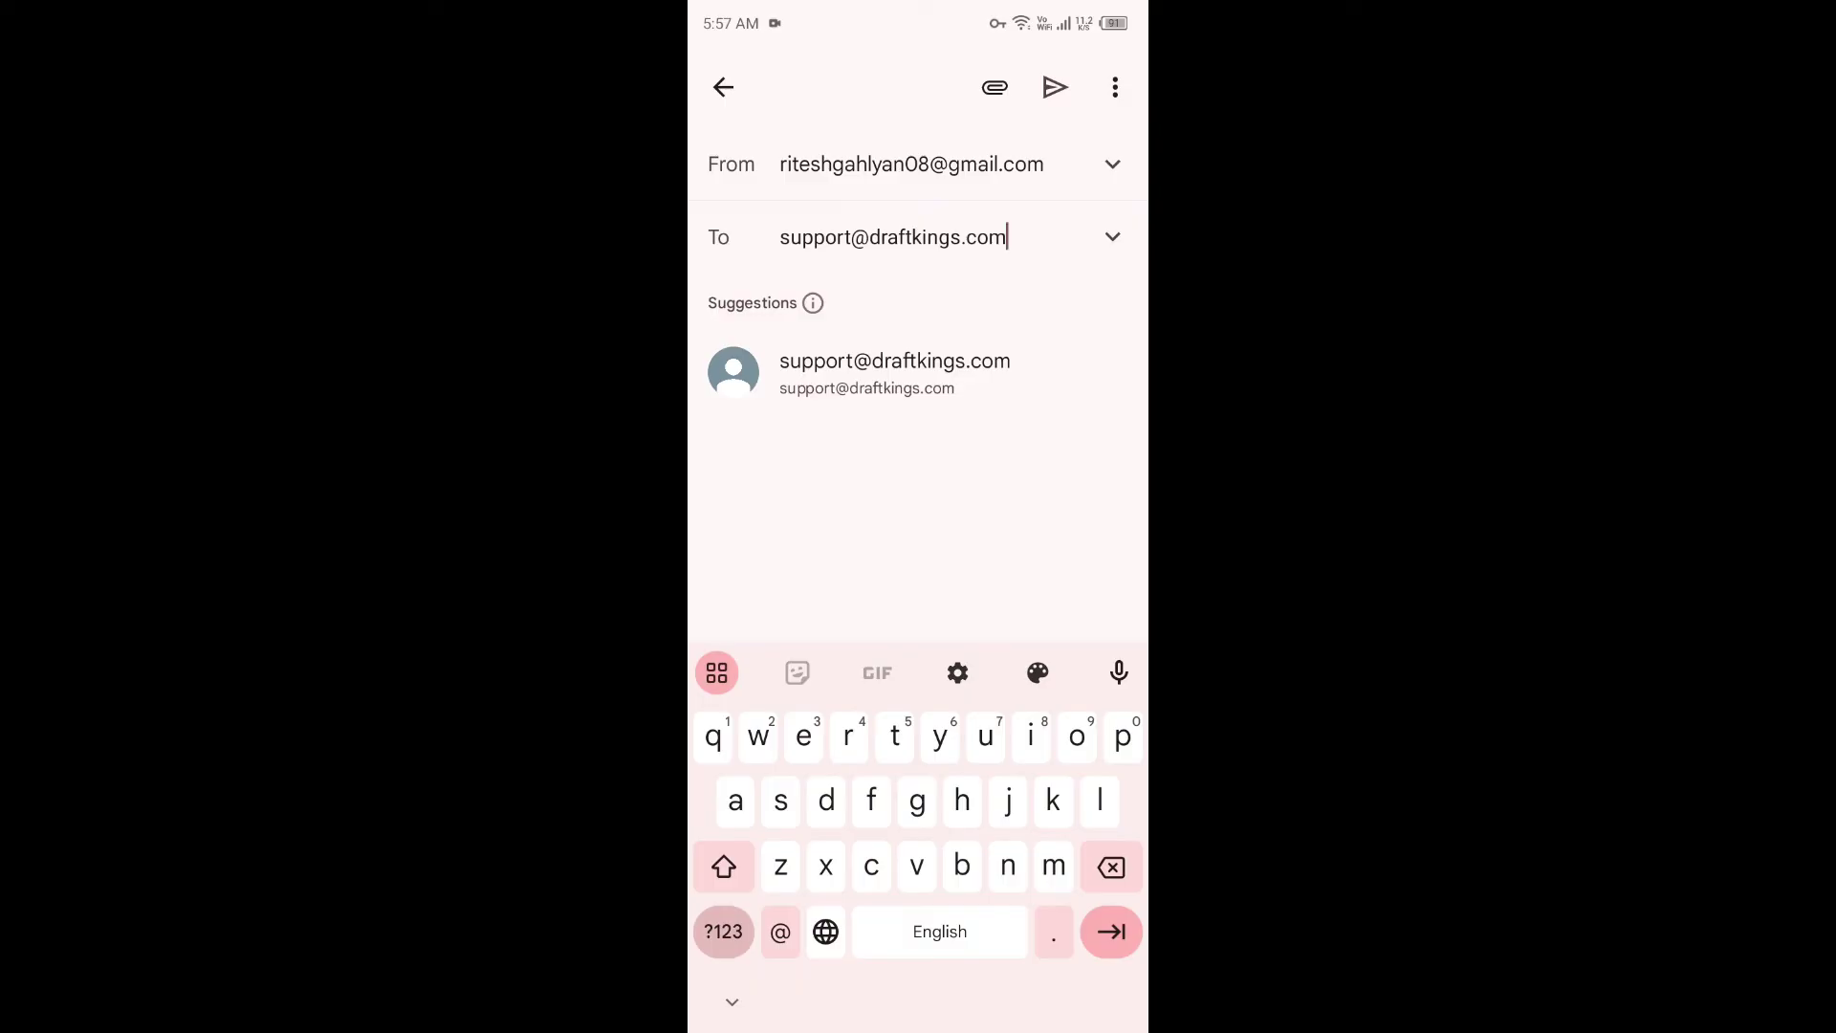
pyautogui.click(918, 370)
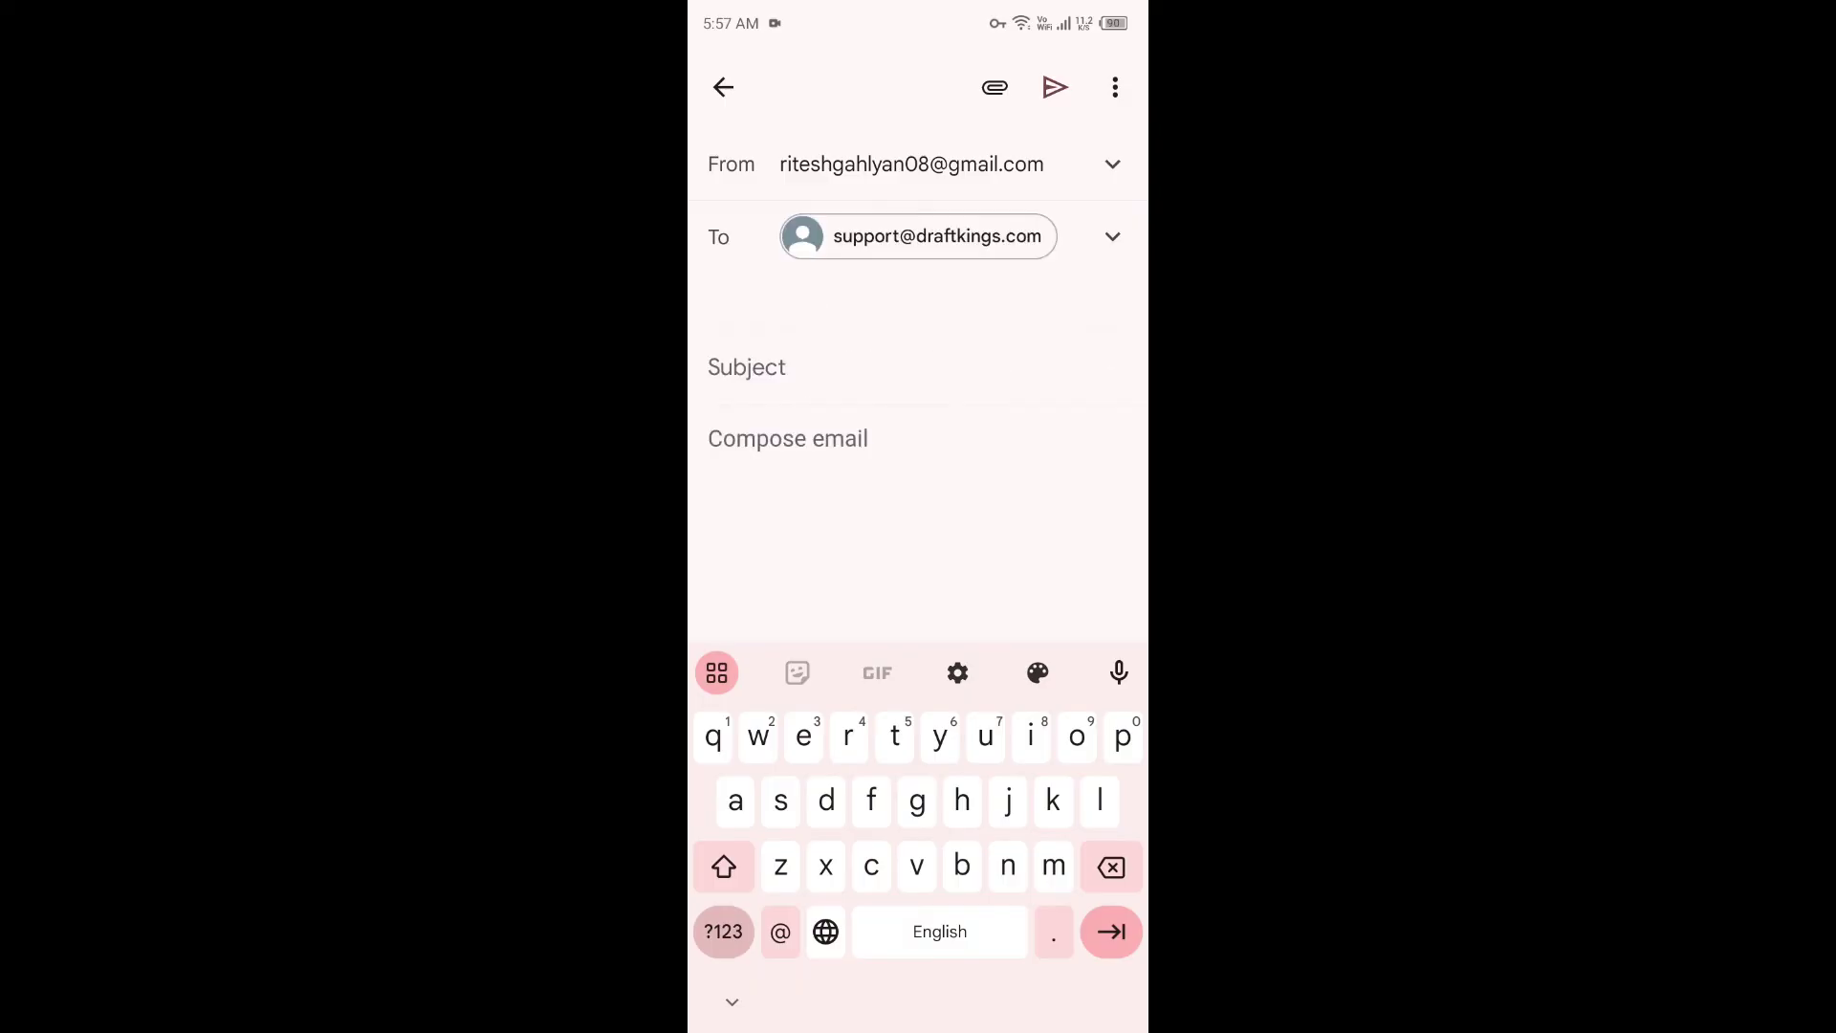
pyautogui.click(793, 351)
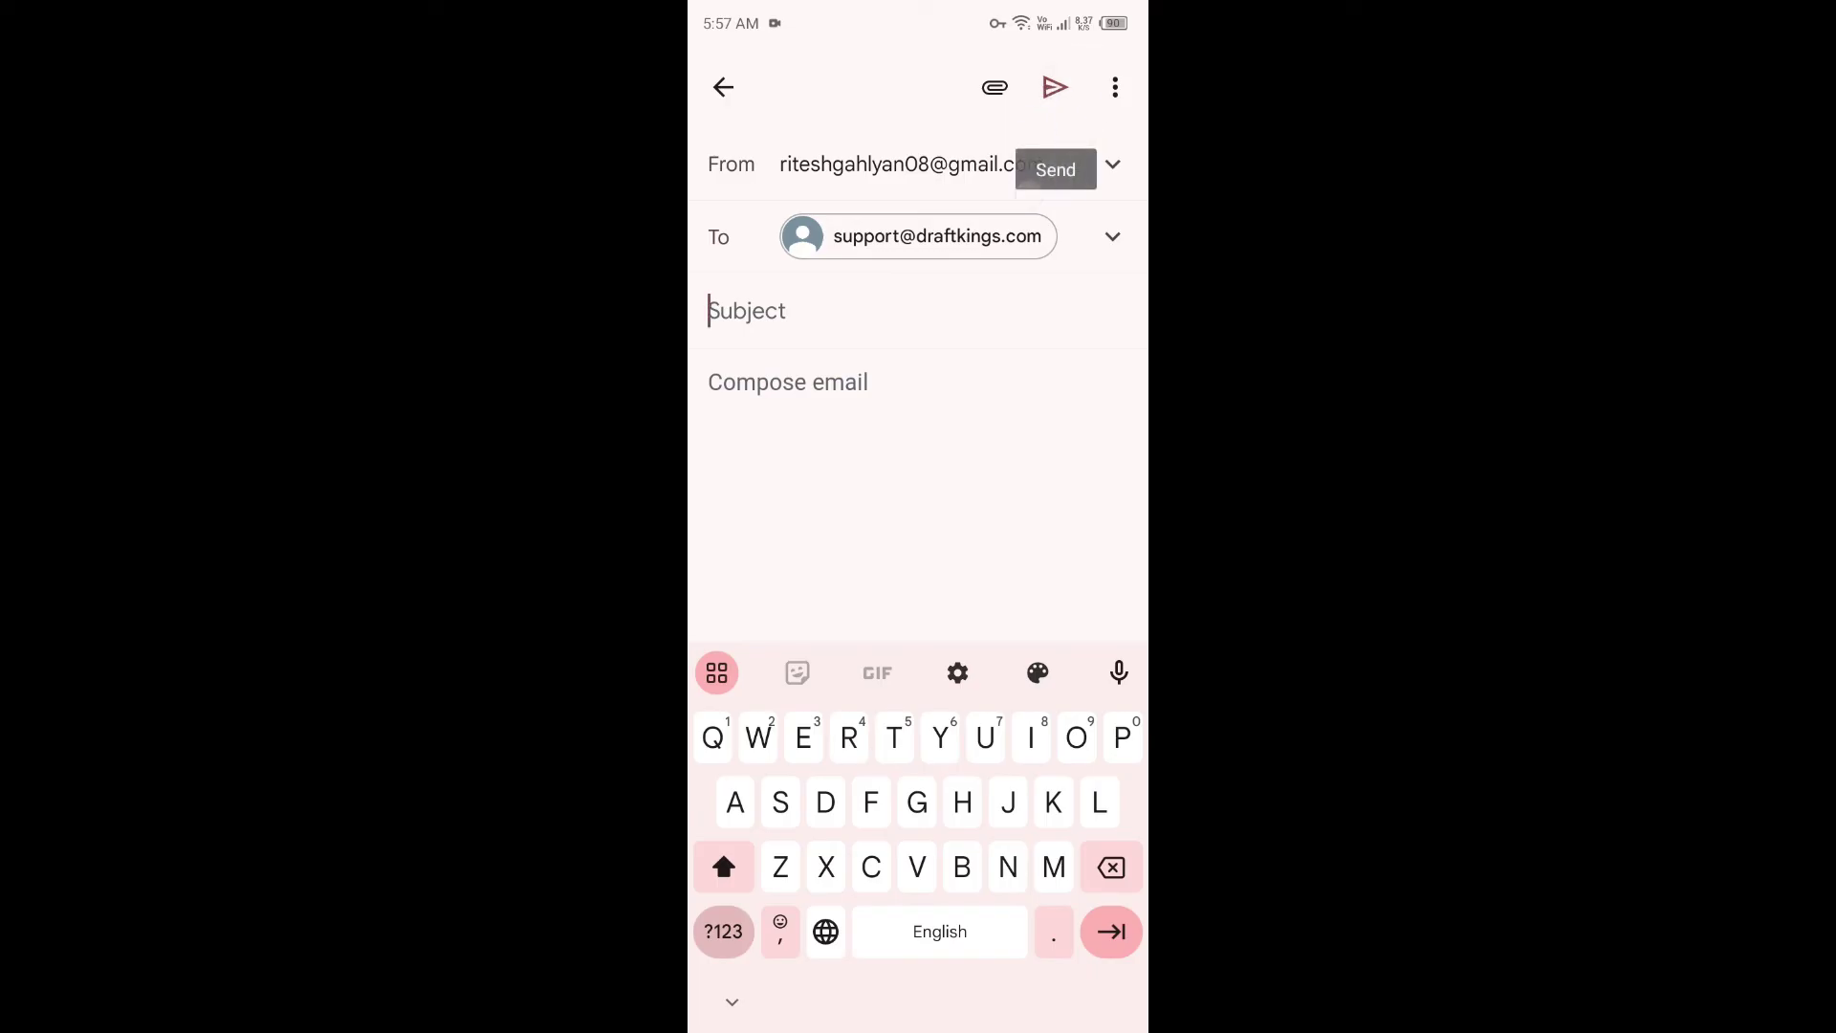
# Leave the Gmail draft for the Android home screen
pyautogui.press('Home')
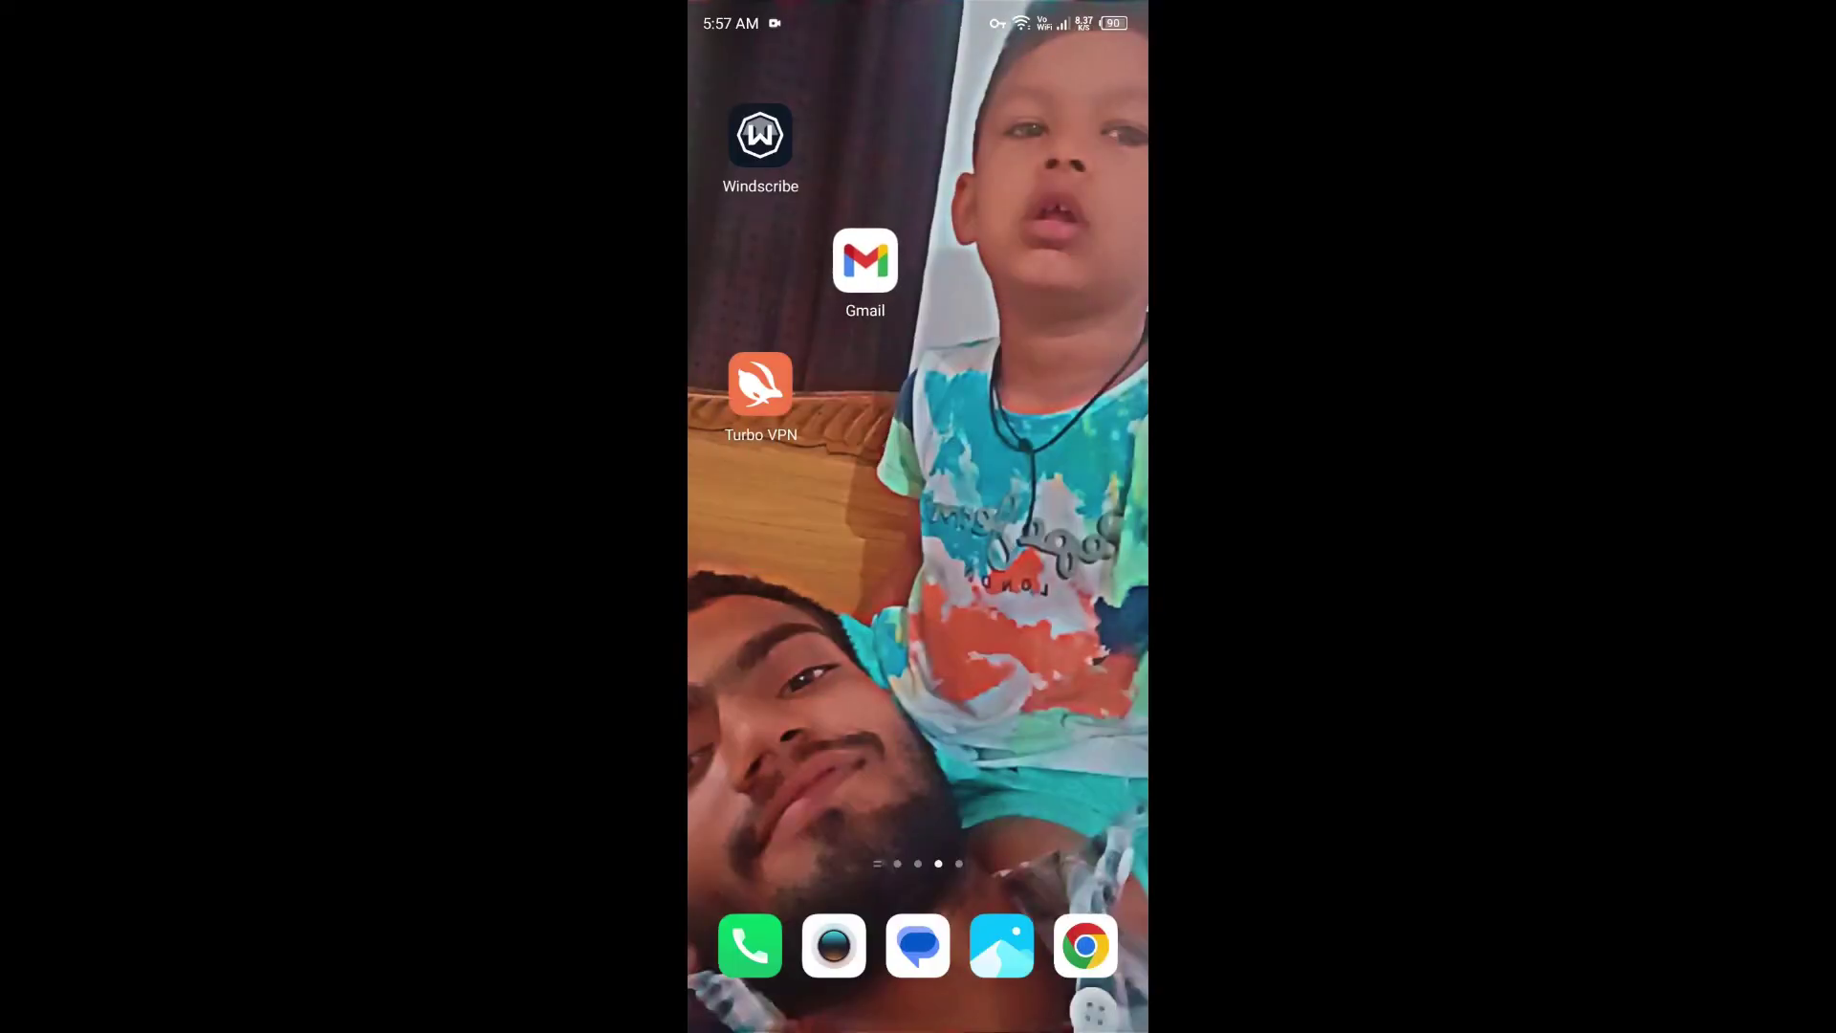